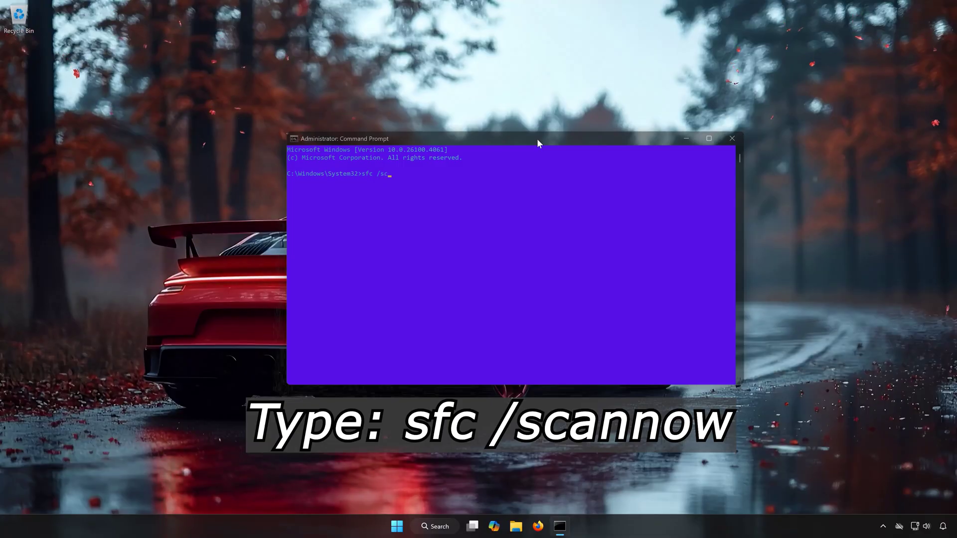
Run the system file check with sfc /scannow and exit the Command Prompt session once the scan completes
text(scannow)
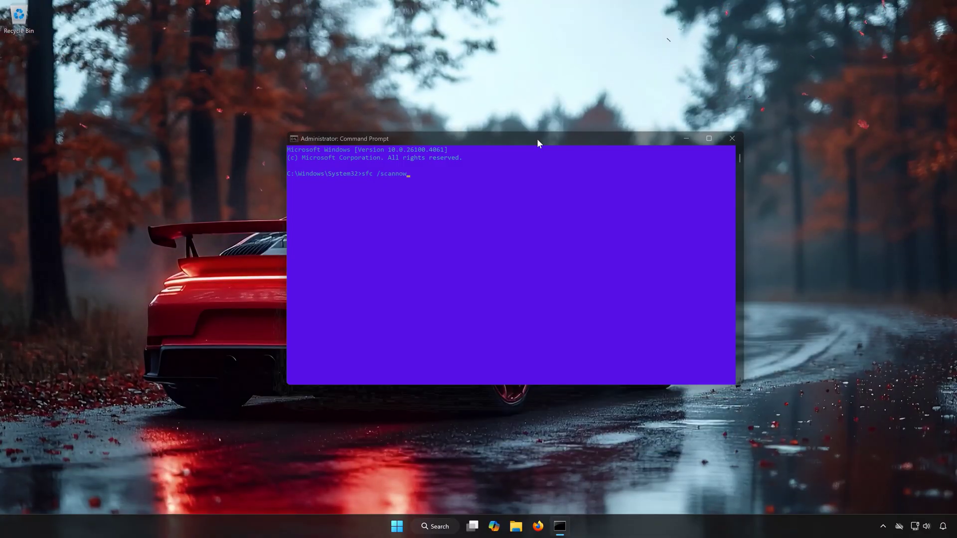
key(Return)
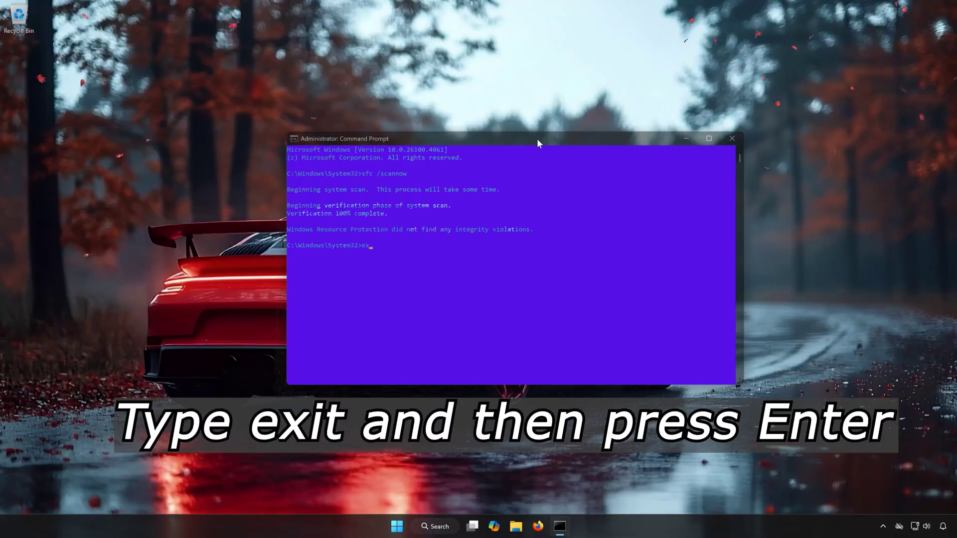
text(it)
key(Return)
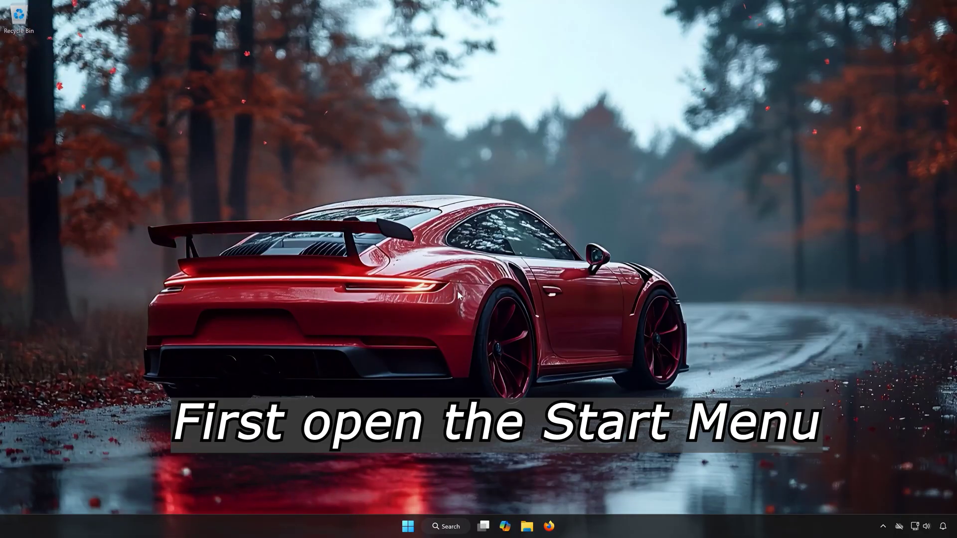
Open a Command Prompt with administrator rights and move its window to the middle of the desktop
click(401, 522)
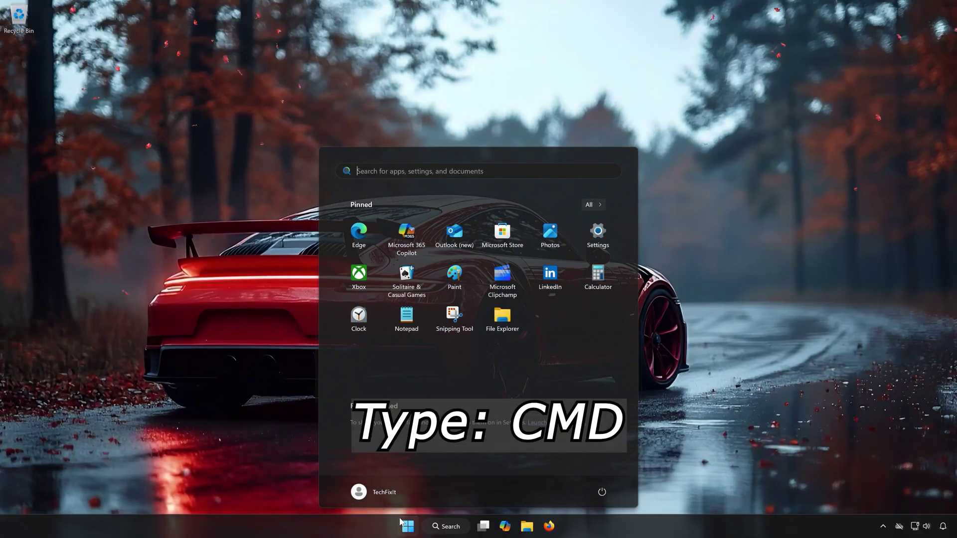
text(cmd)
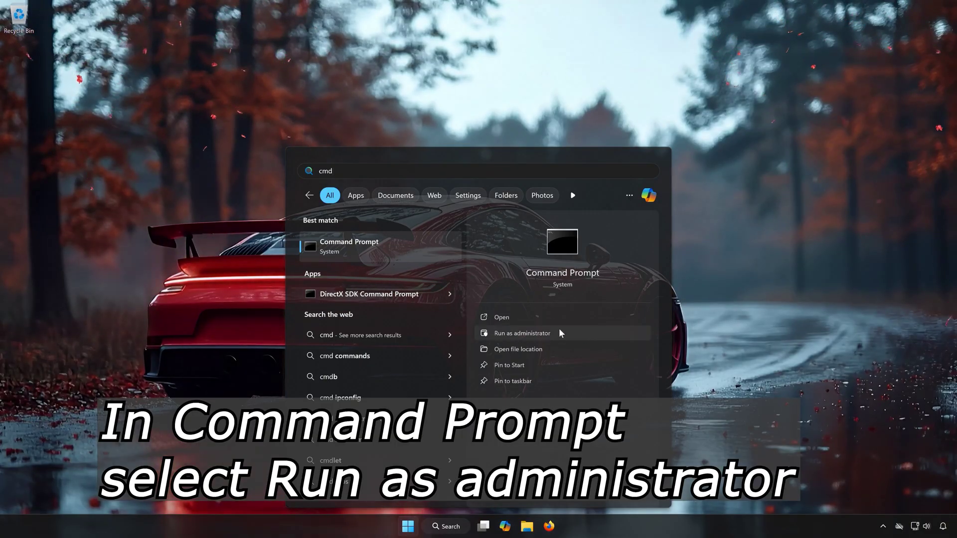
click(543, 327)
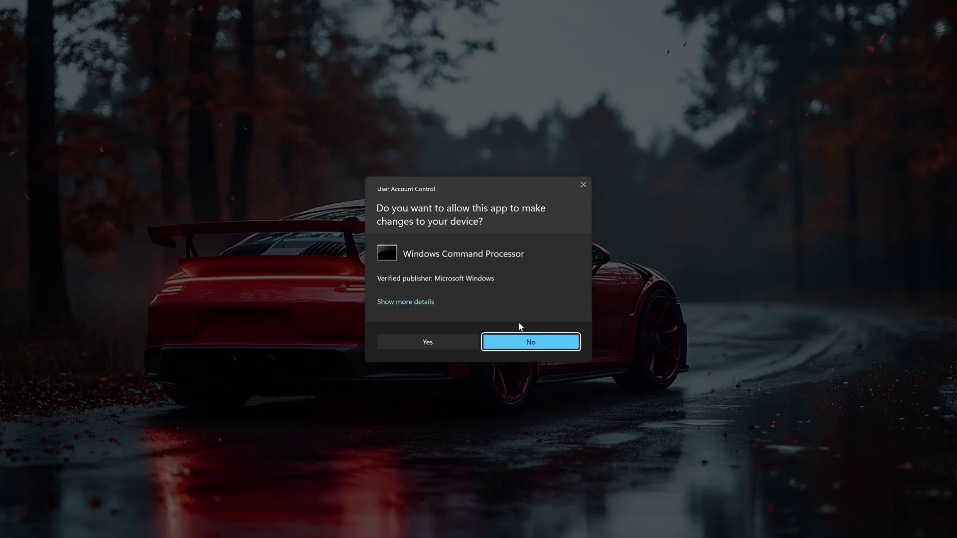
click(423, 343)
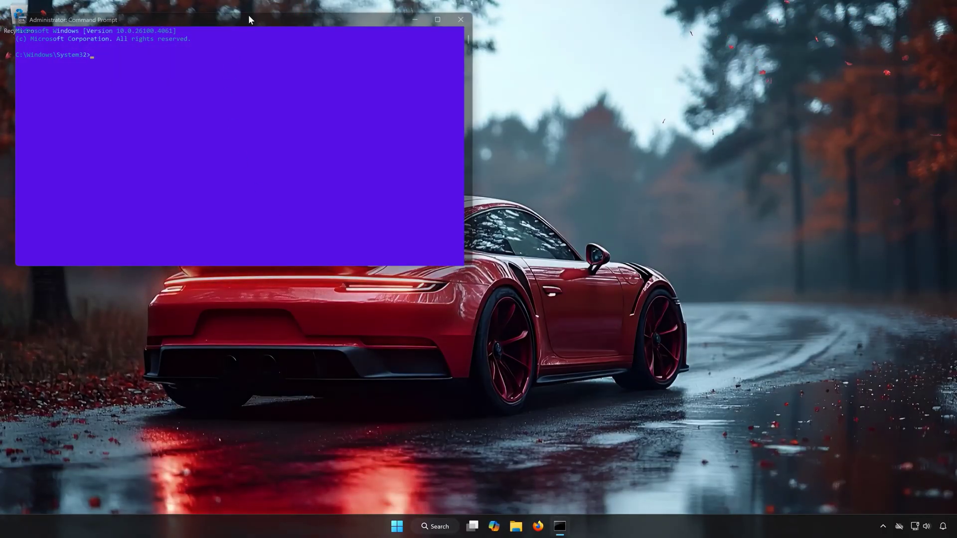
drag(249, 14, 503, 113)
Run the command dism /online /cleanup-image /restorehealth in the elevated Command Prompt
text(dis)
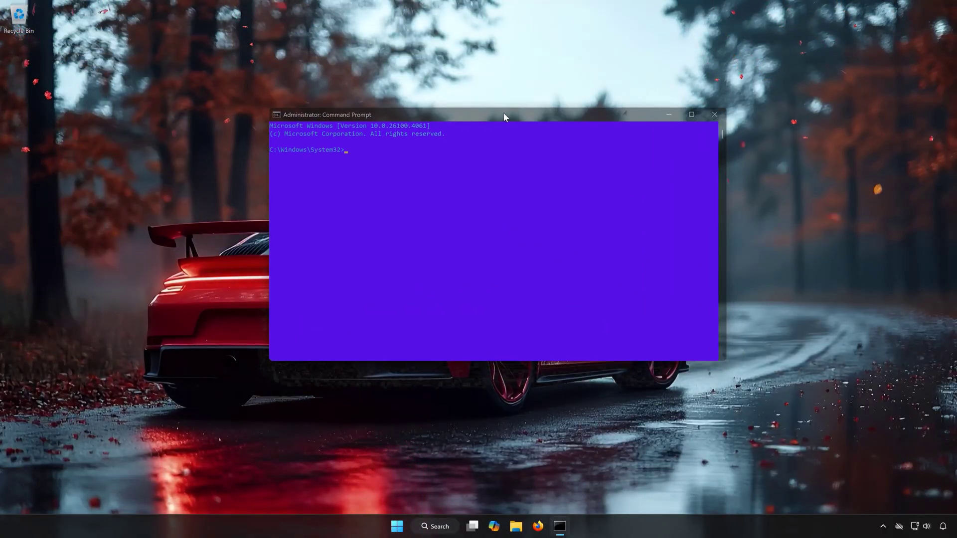
key(BackSpace)
key(BackSpace)
key(BackSpace)
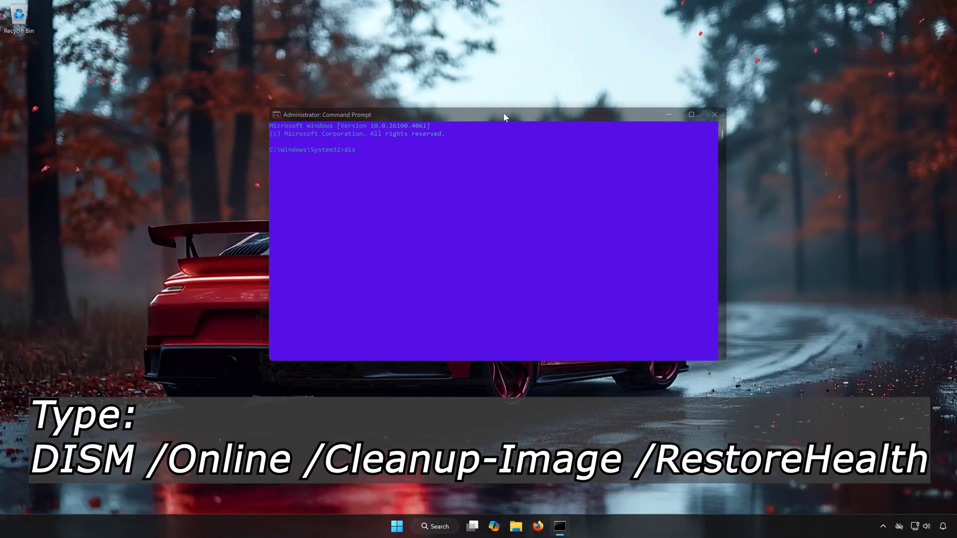
text(dism /online)
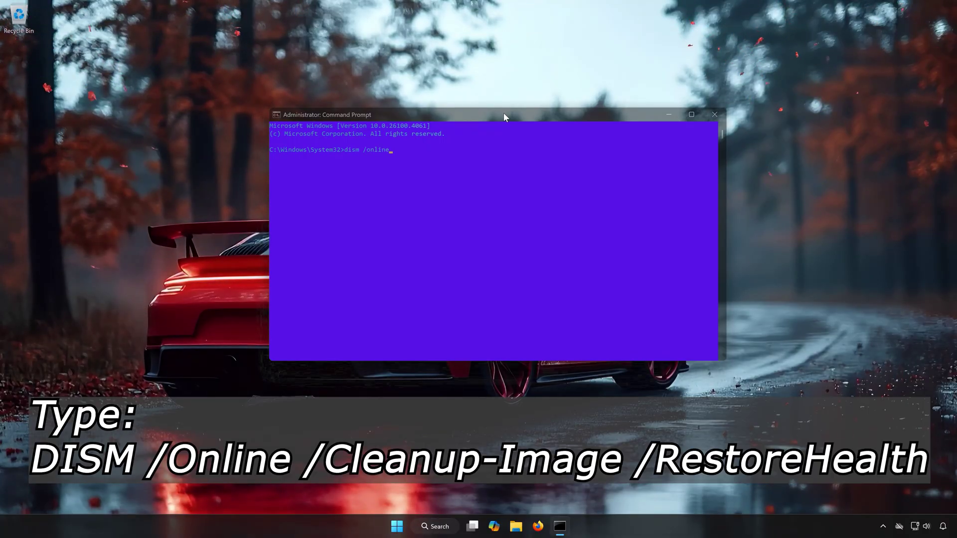
text( /cle)
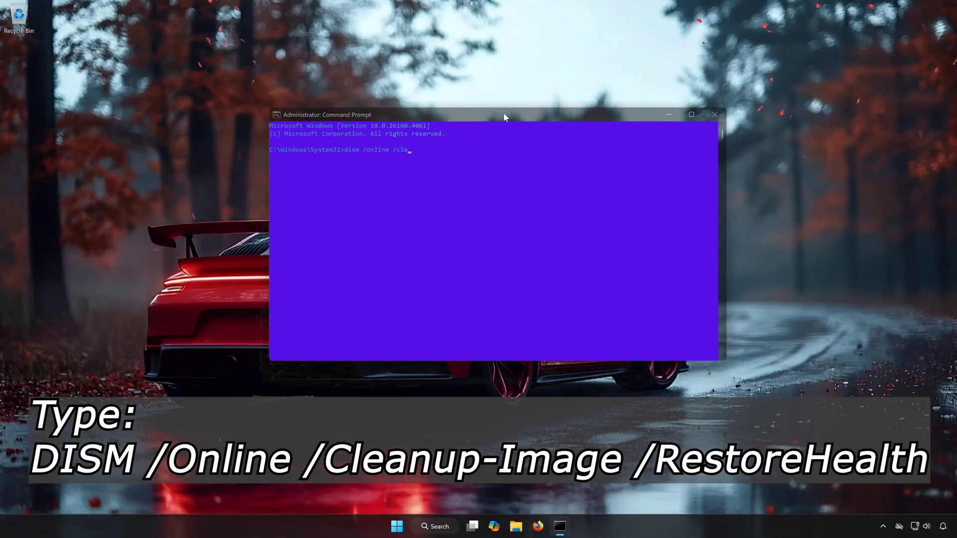
text(anup-)
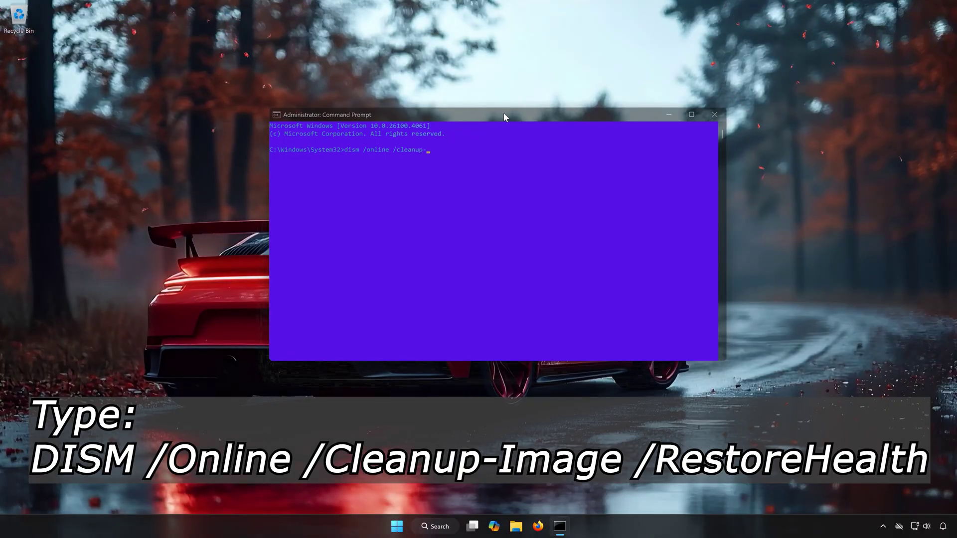
text(image)
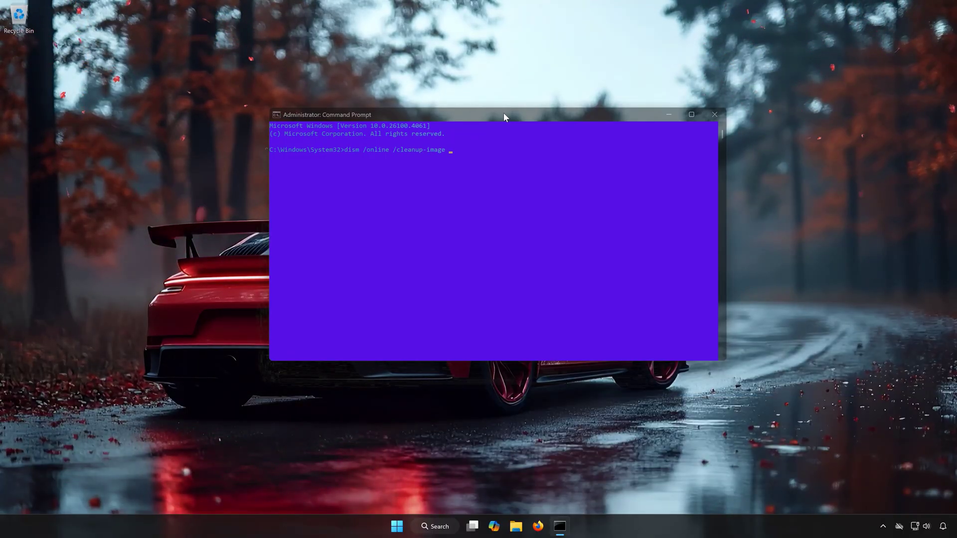
text( /)
text(rest)
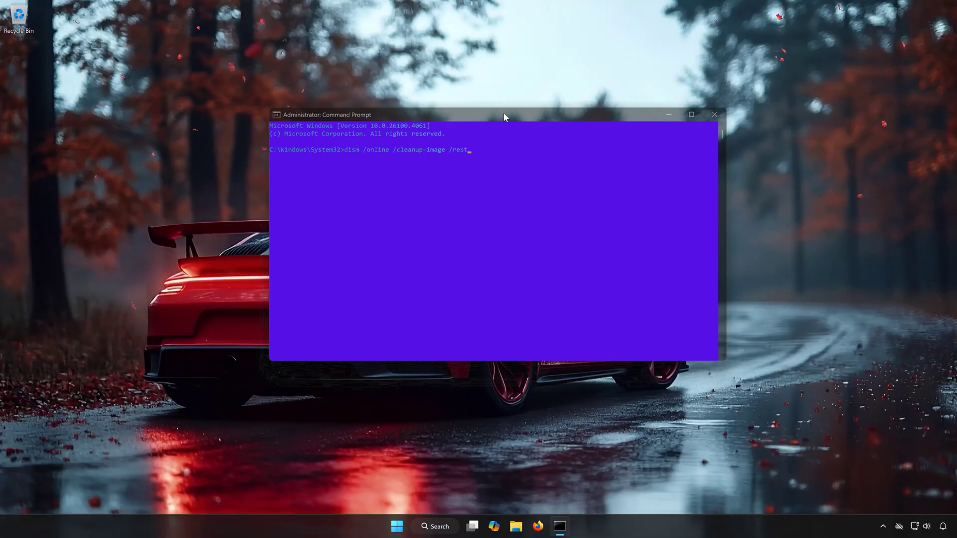
text(orehealth)
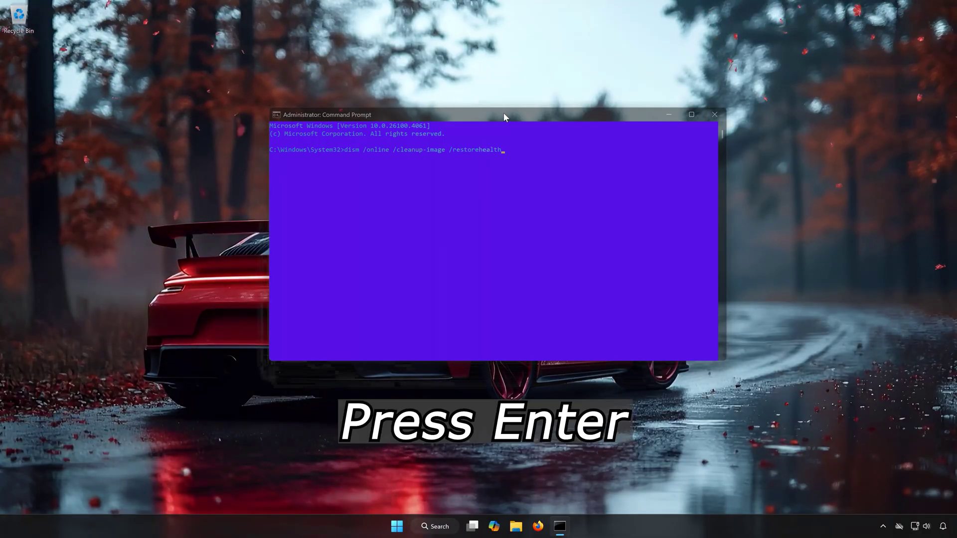
key(Return)
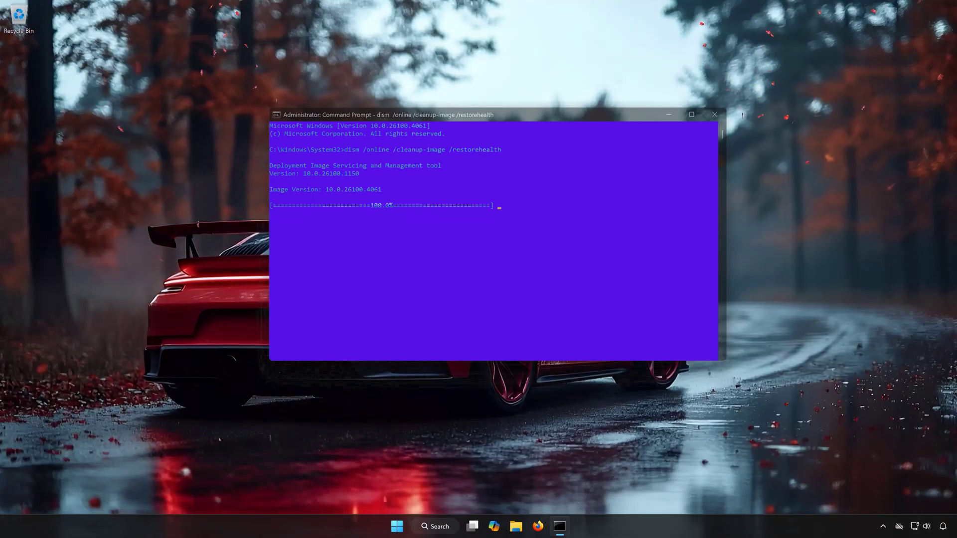
End the Command Prompt session with the exit command after the DISM run finishes
text(e)
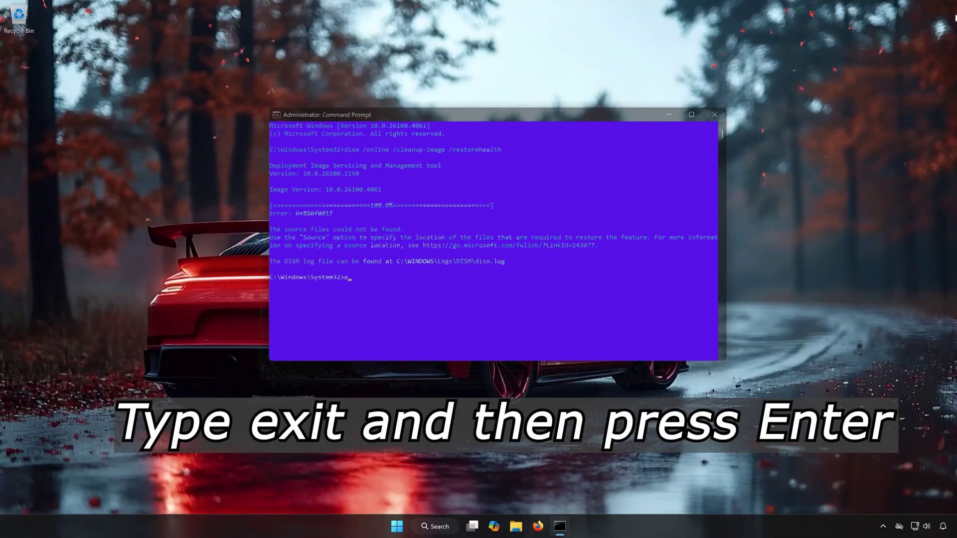
text(xit)
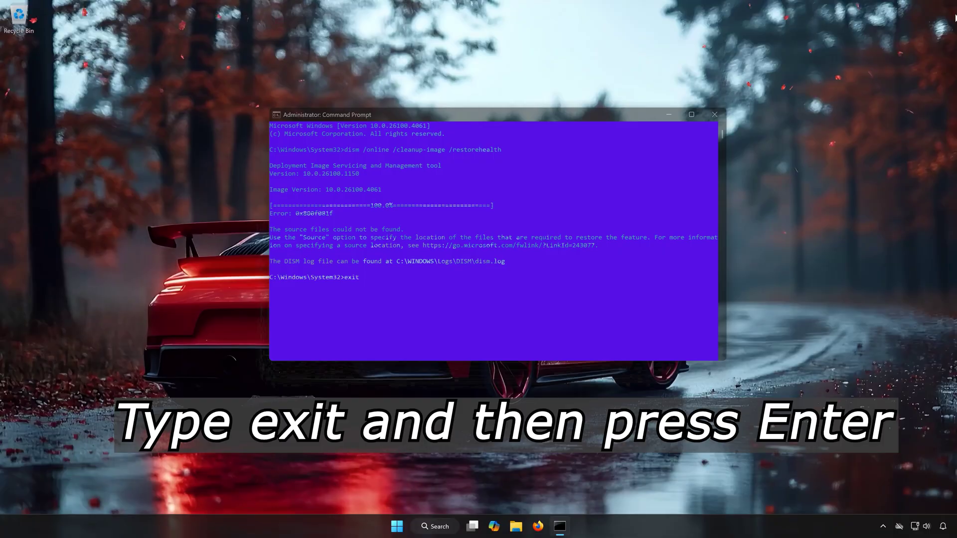
key(Return)
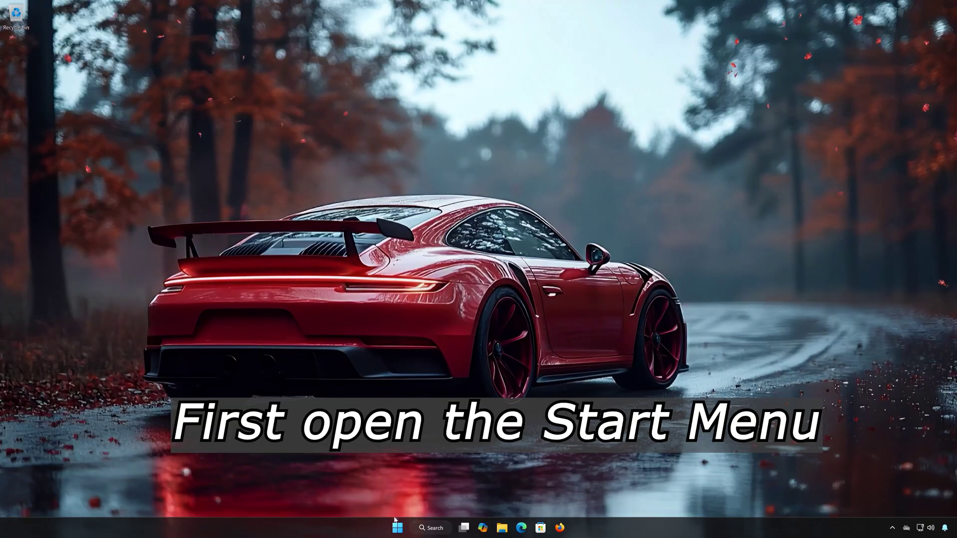
Search for services, open the Services console and move its window to the middle of the desktop
click(397, 531)
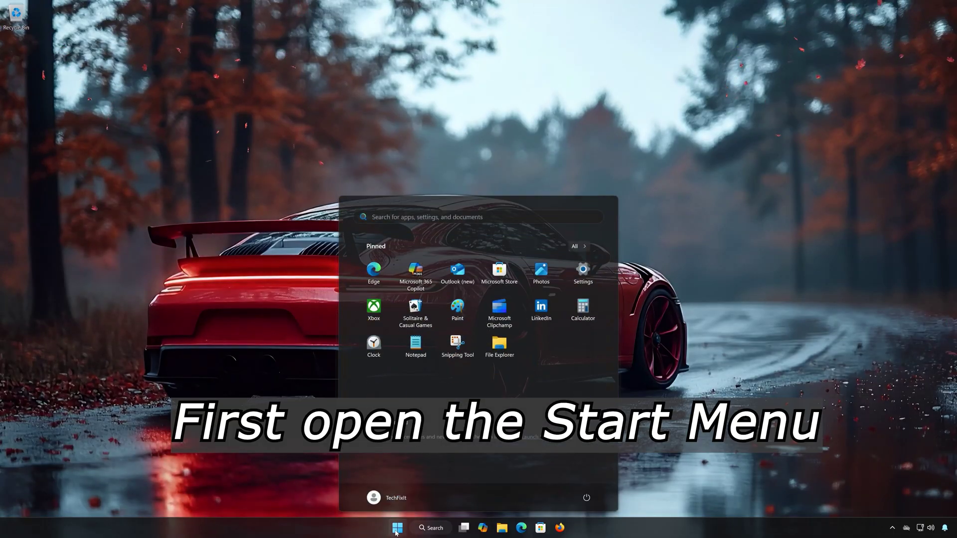
text(services)
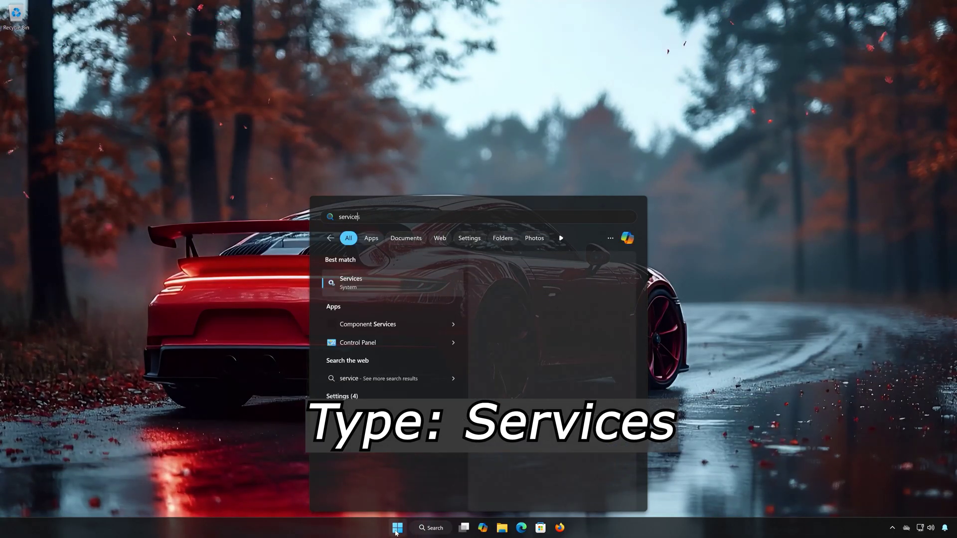
click(382, 287)
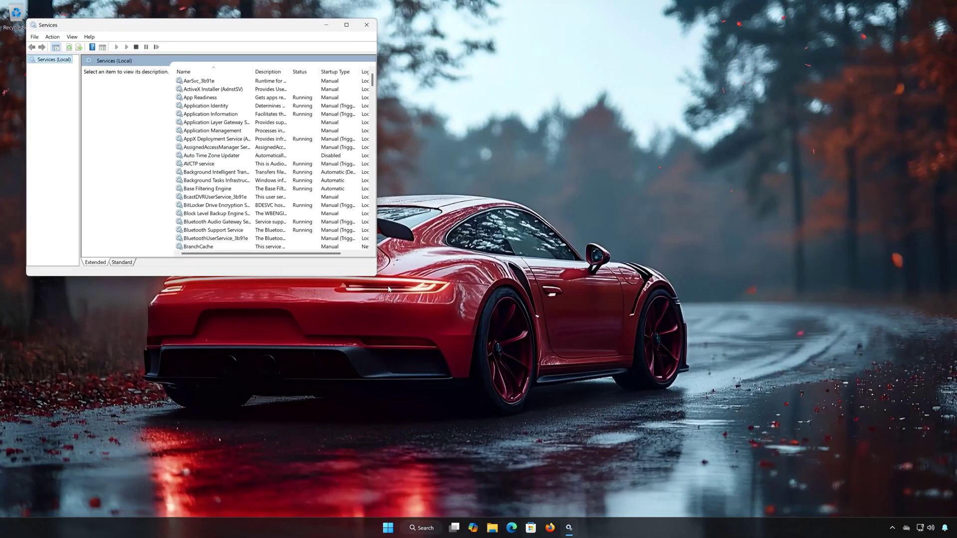
drag(277, 30, 557, 106)
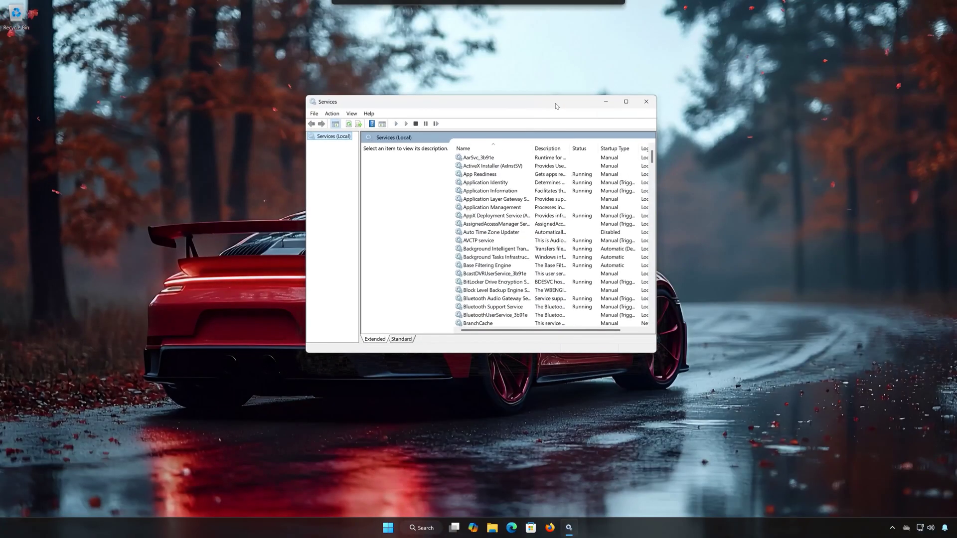
Find the Windows Update service in the services list and open its properties
click(482, 159)
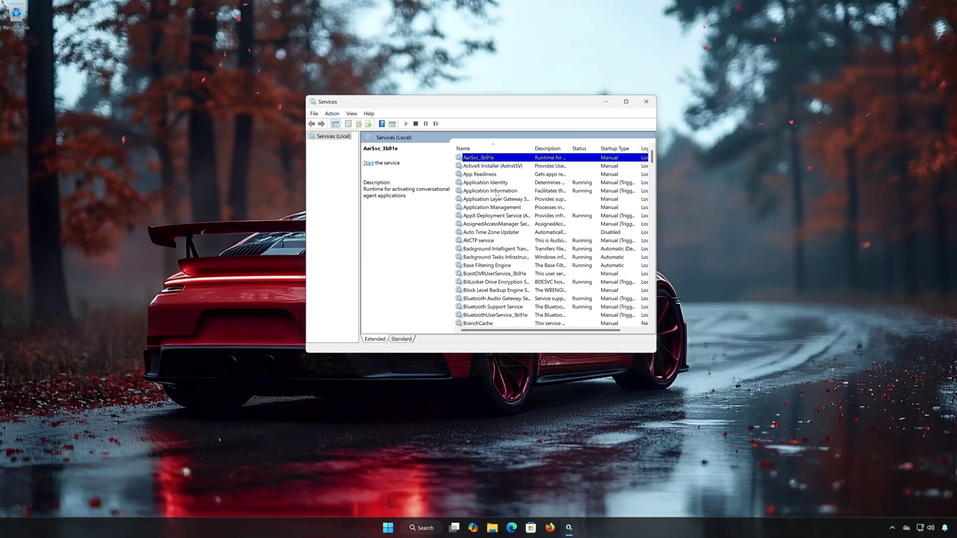
key(w)
scroll(496, 251, down, 4)
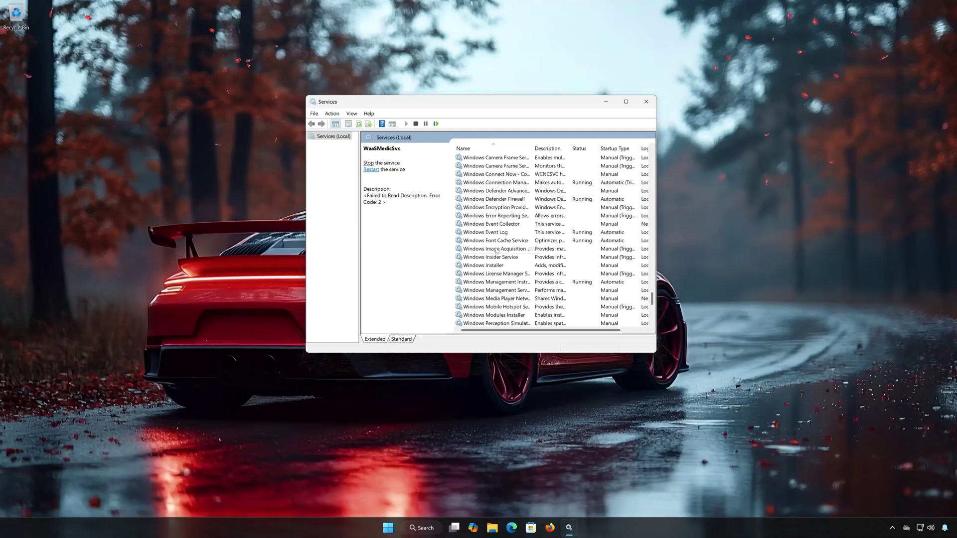
scroll(514, 279, down, 4)
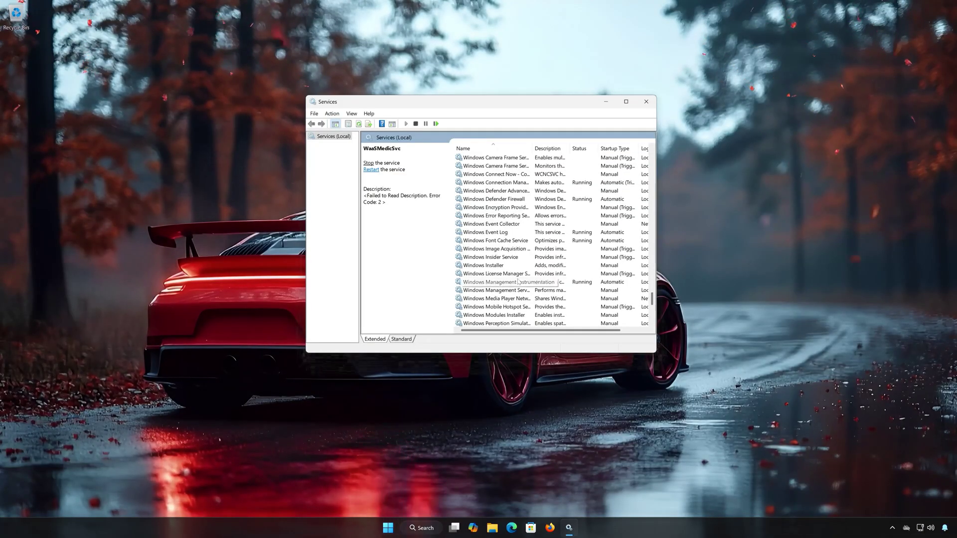
click(503, 289)
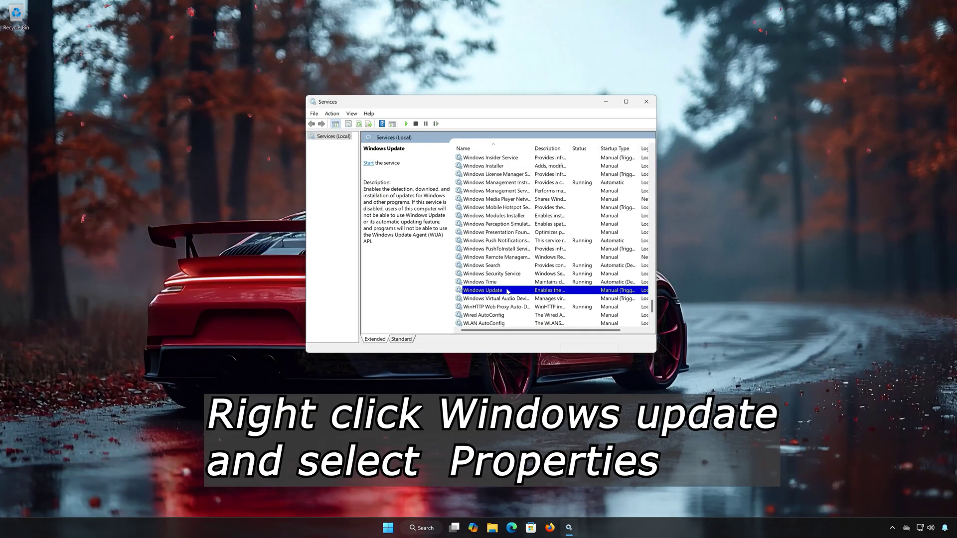
right_click(507, 292)
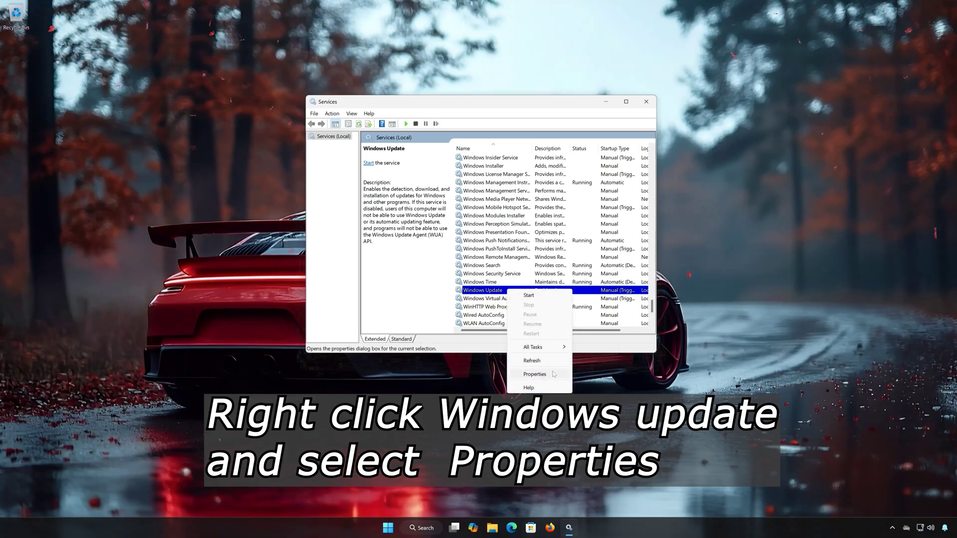
click(535, 374)
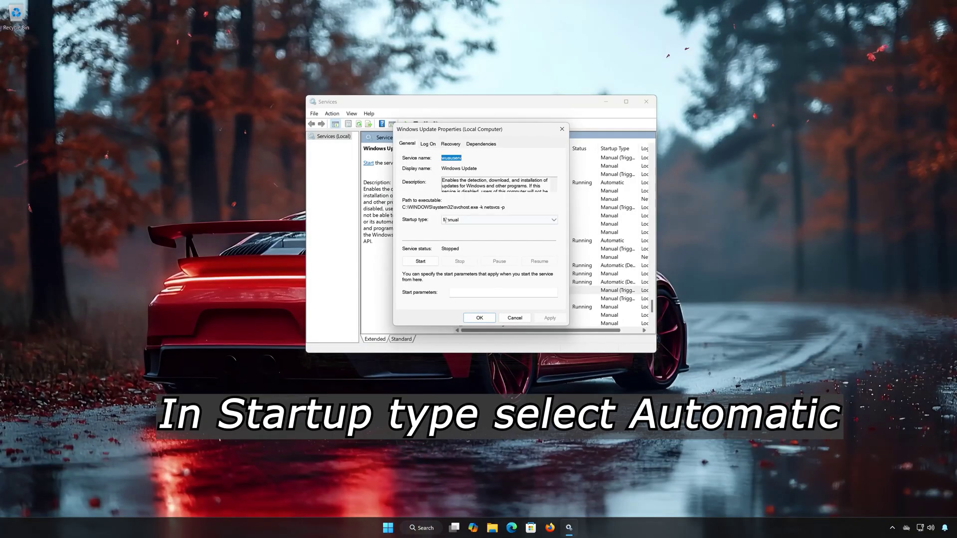
Set Windows Update's startup type to Automatic and its second failure action to Restart the Service, and apply the changes
click(445, 220)
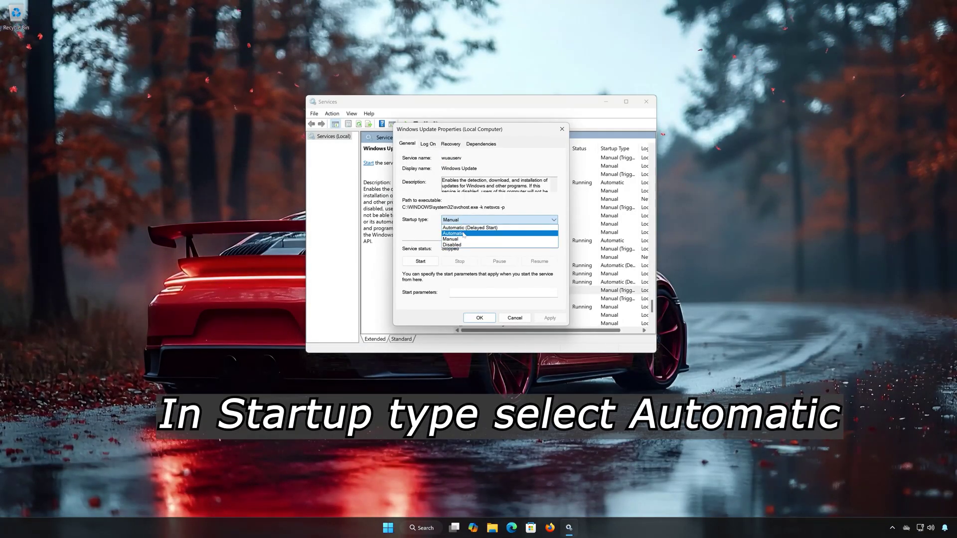
click(464, 234)
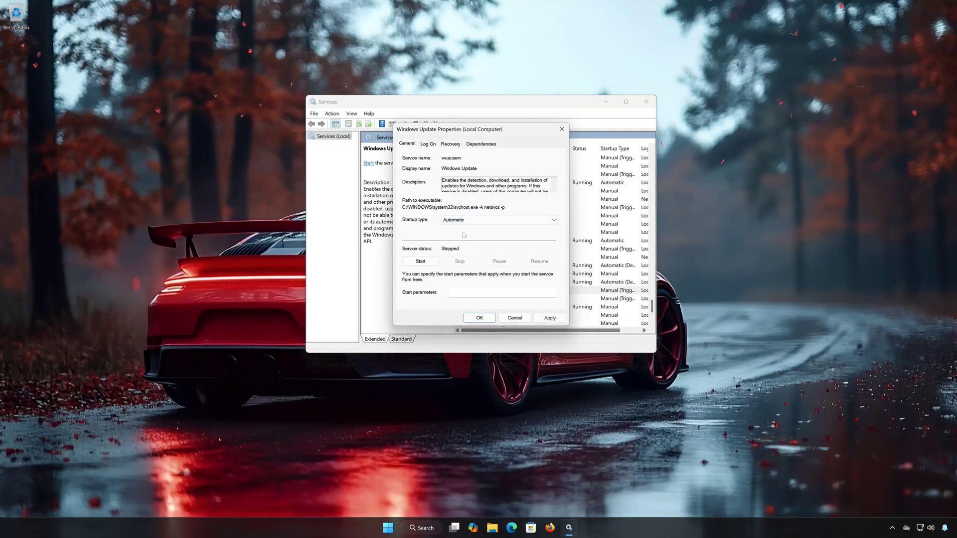
click(456, 144)
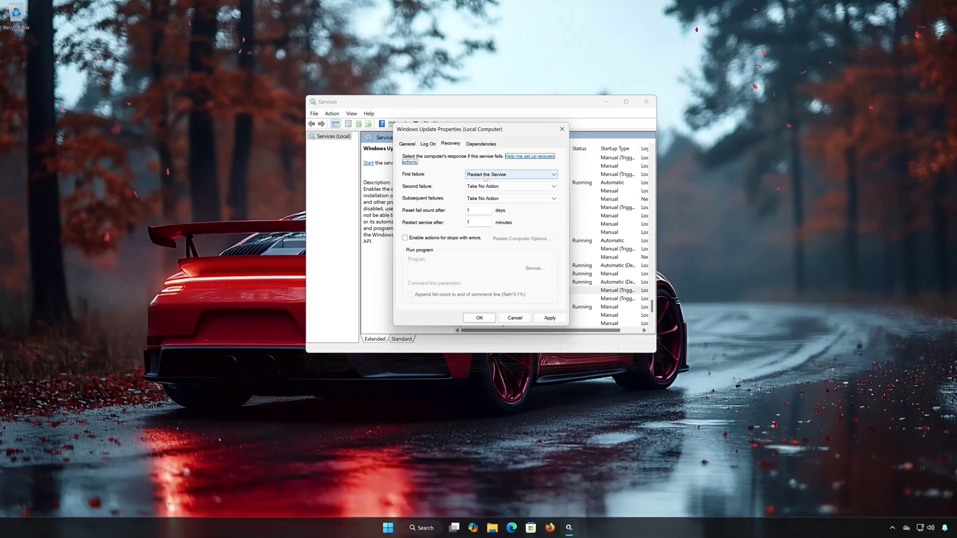
click(482, 188)
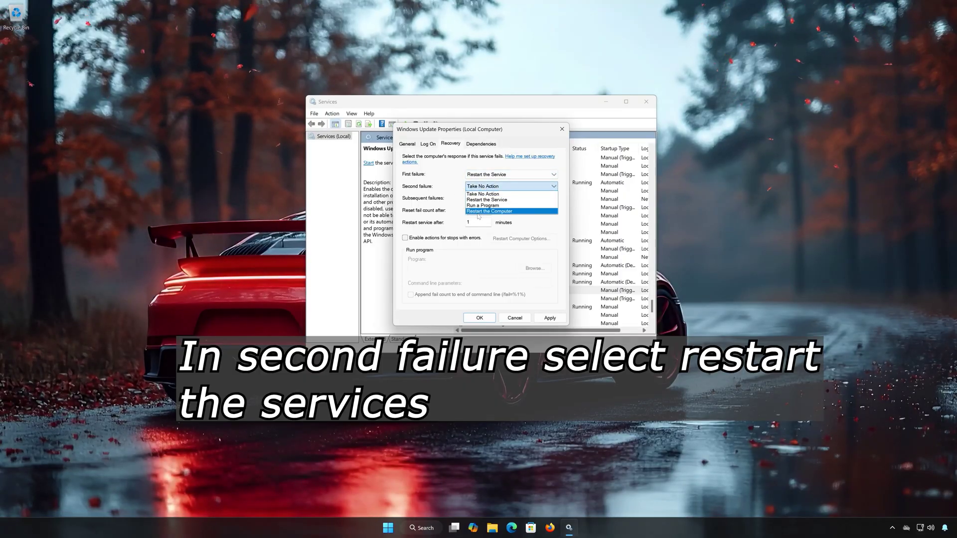
click(511, 201)
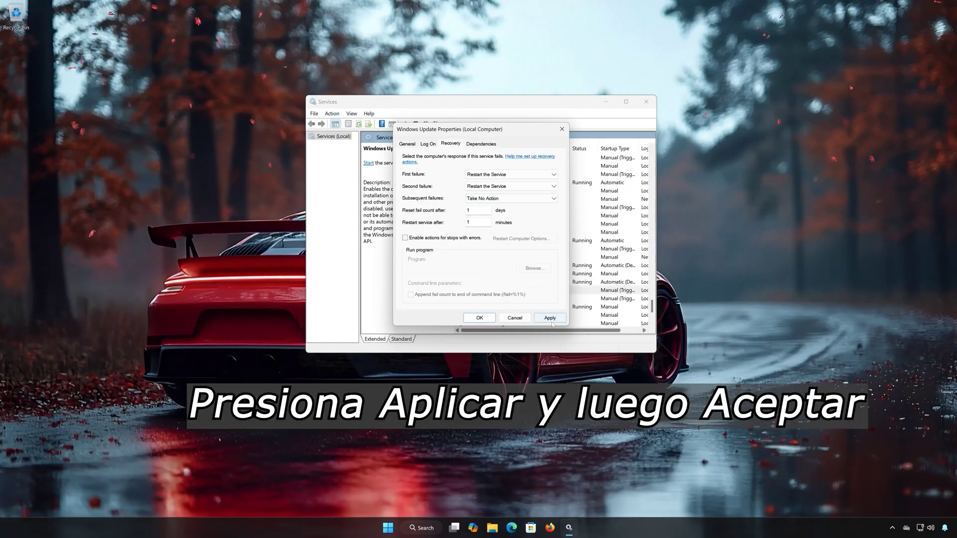
click(551, 319)
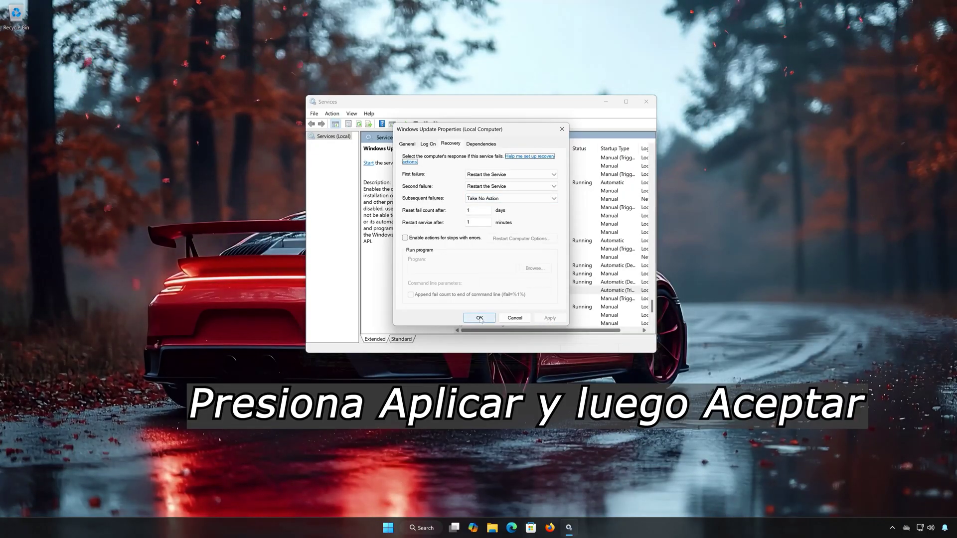
Close the Windows Update properties, start the Windows Update service and close the Services console
click(480, 318)
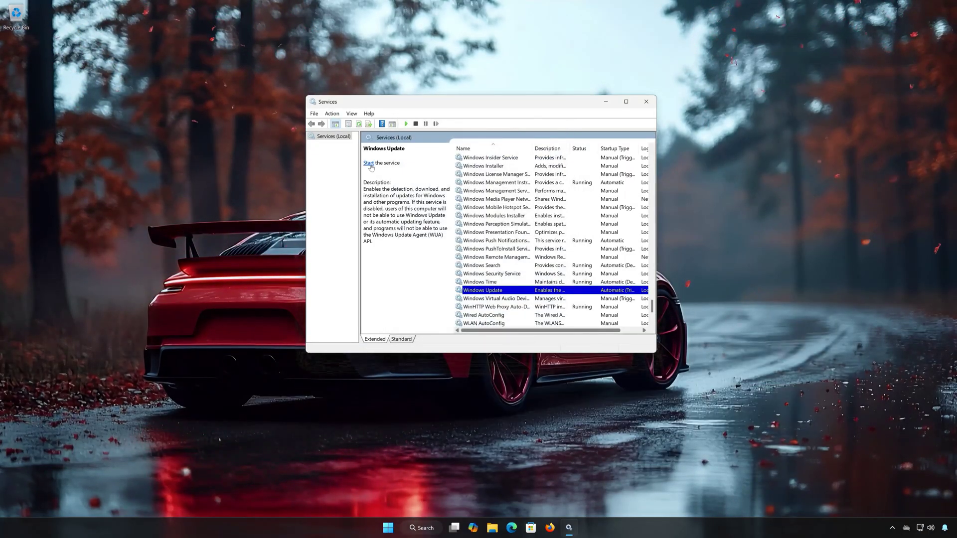
click(370, 164)
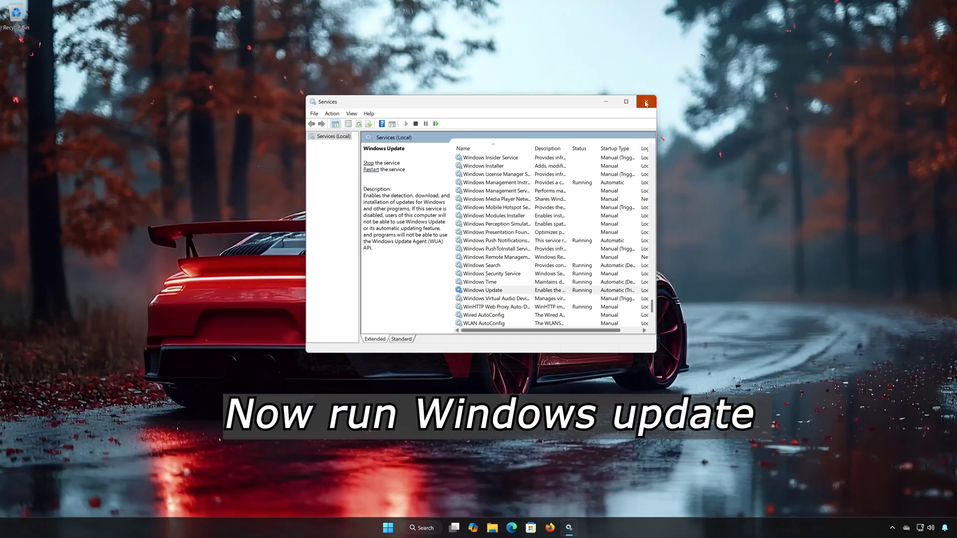
click(646, 103)
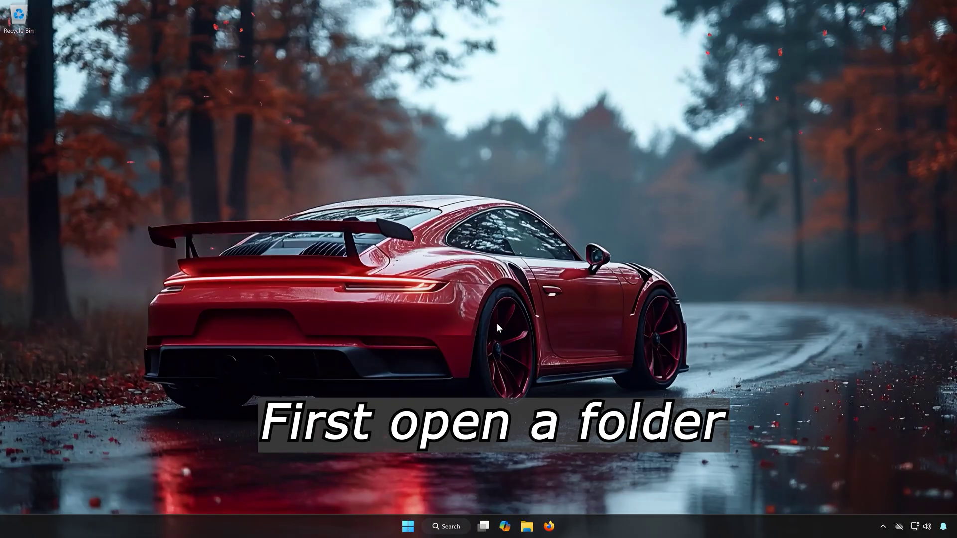
Open the SoftwareDistribution folder inside the Windows folder on Local Disk (C:) in File Explorer
click(527, 527)
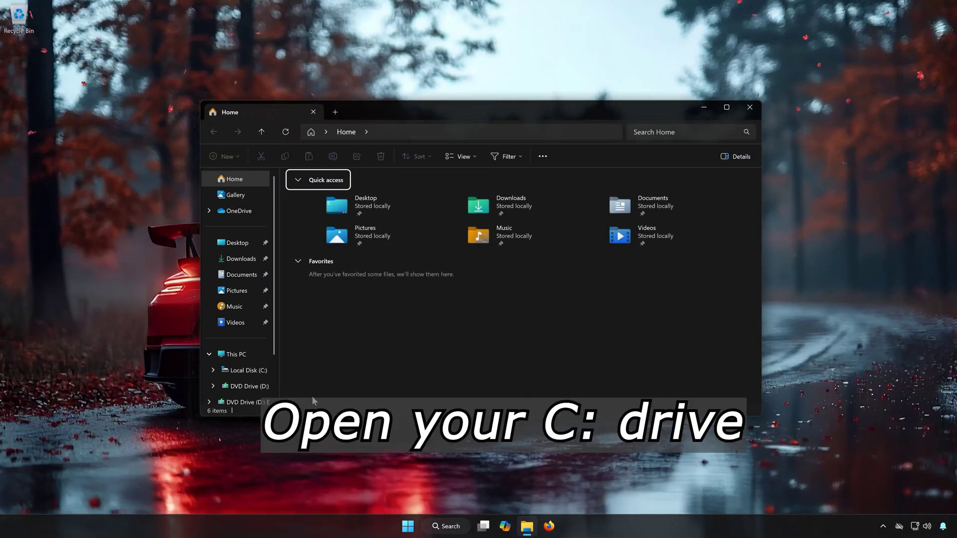
click(244, 371)
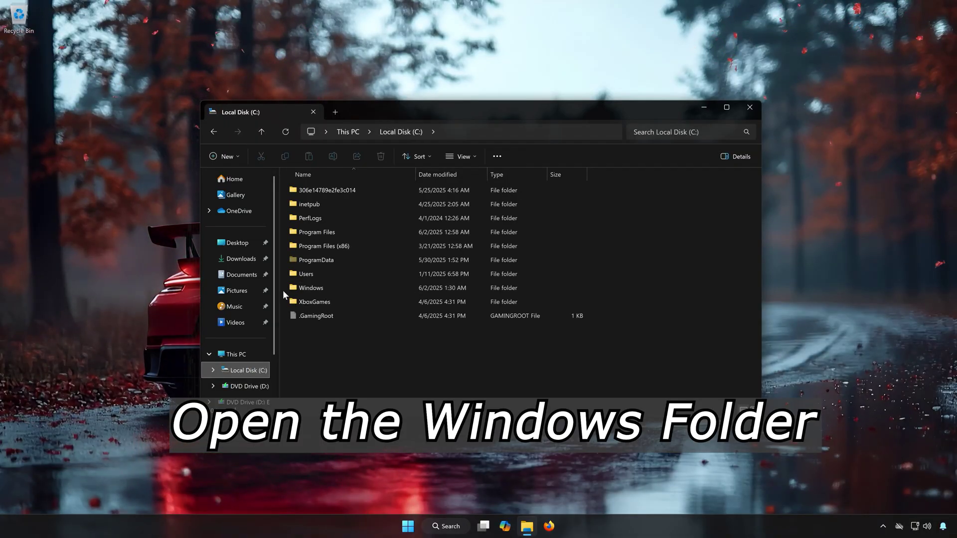
double_click(331, 290)
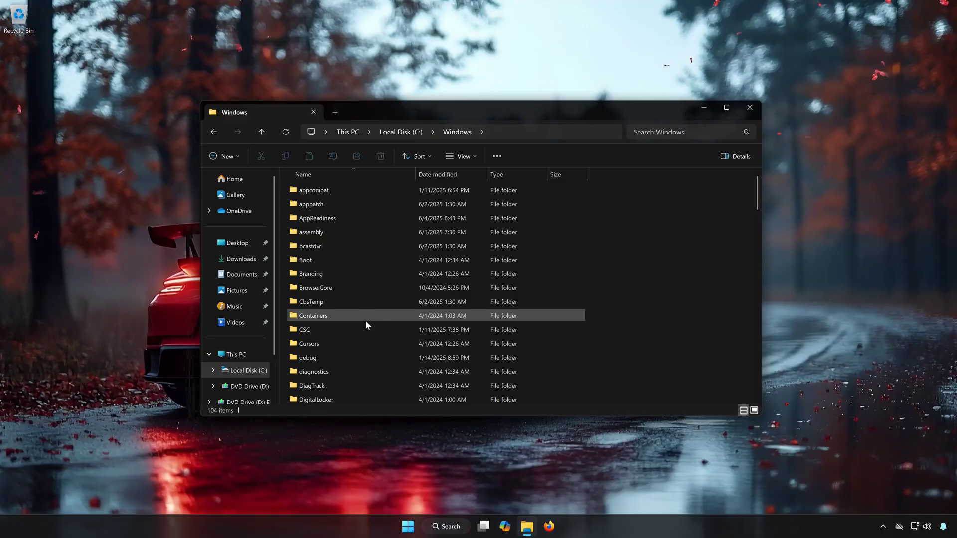
scroll(366, 324, down, 9)
scroll(366, 324, down, 7)
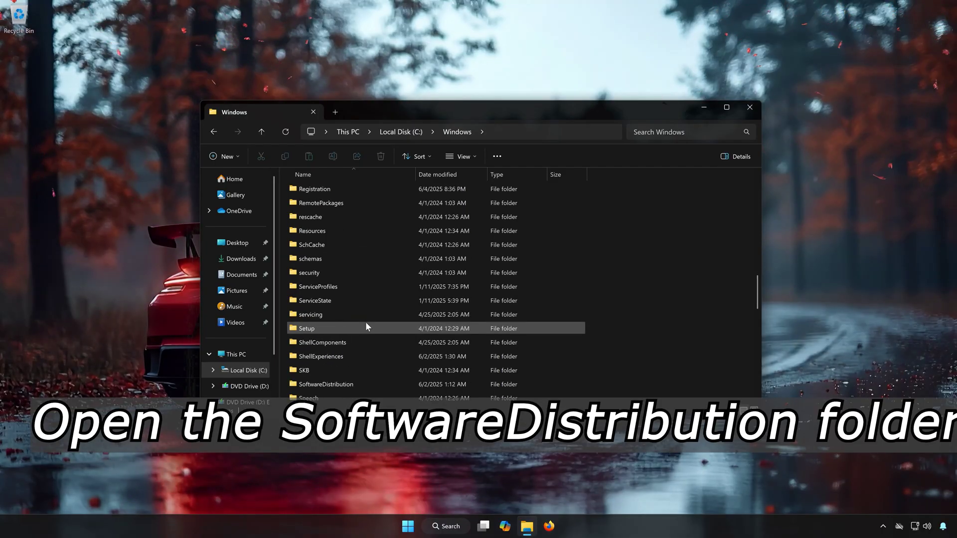
scroll(367, 327, down, 2)
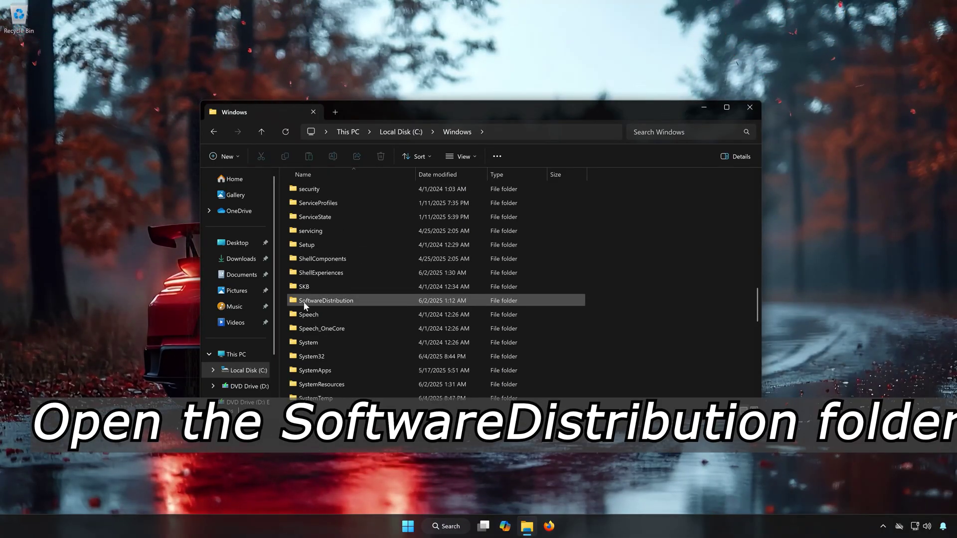
click(347, 299)
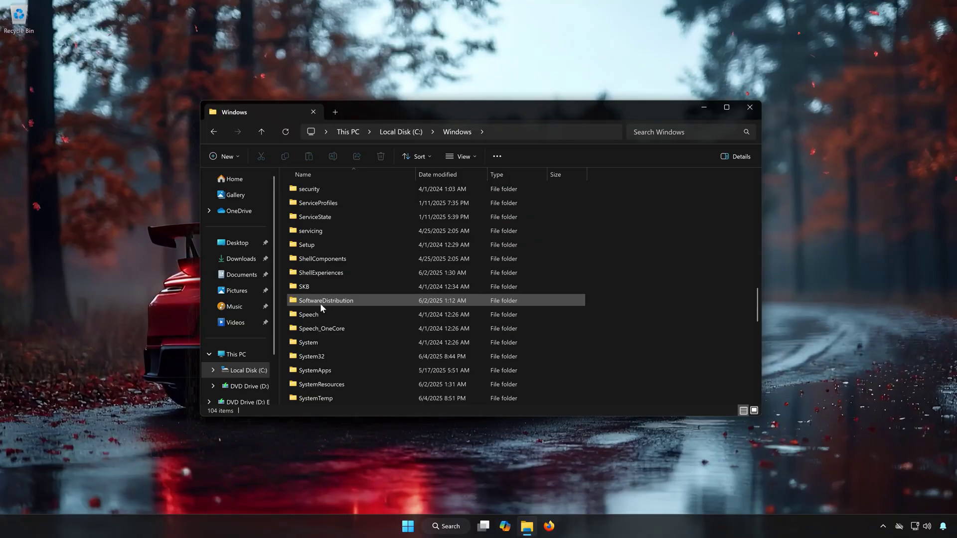
double_click(336, 301)
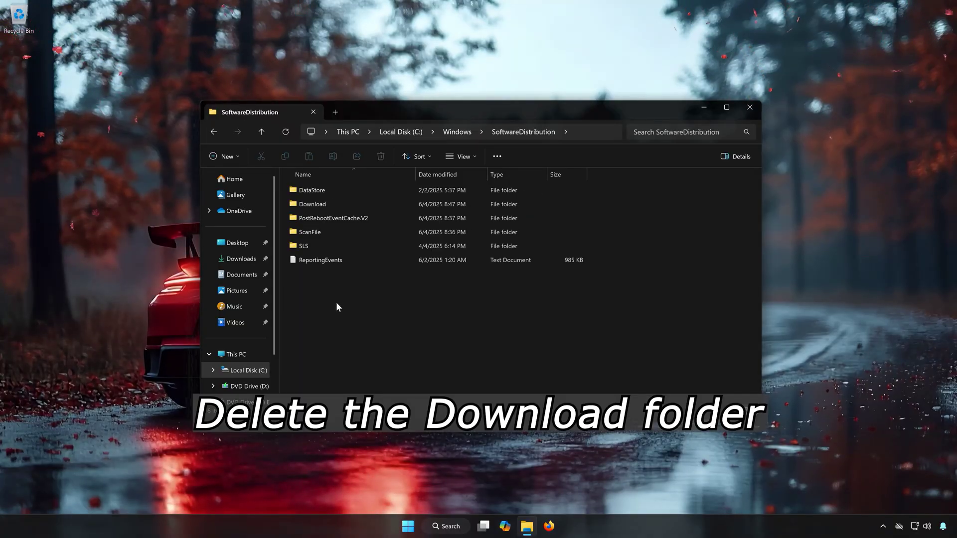
Delete the Download folder from SoftwareDistribution with administrator permission and close the File Explorer window
click(326, 205)
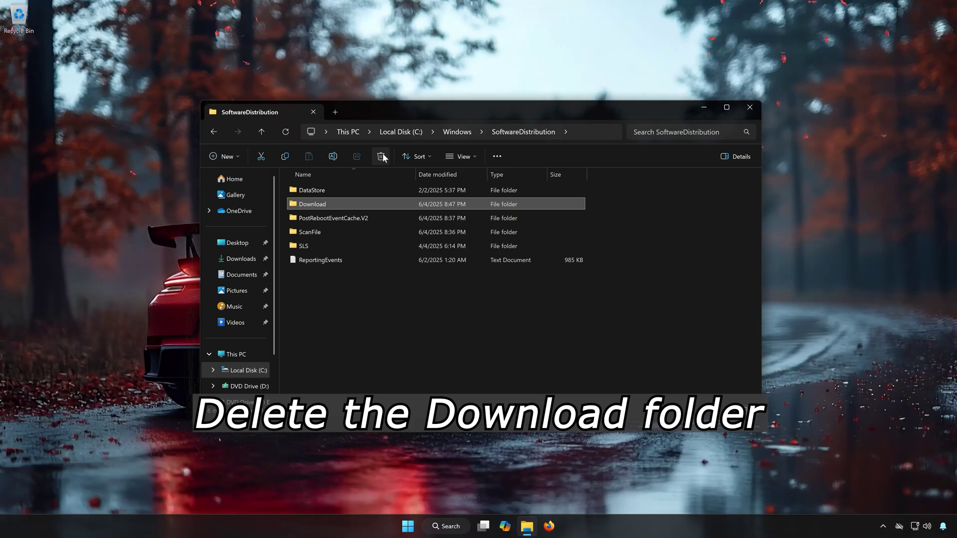
key(Delete)
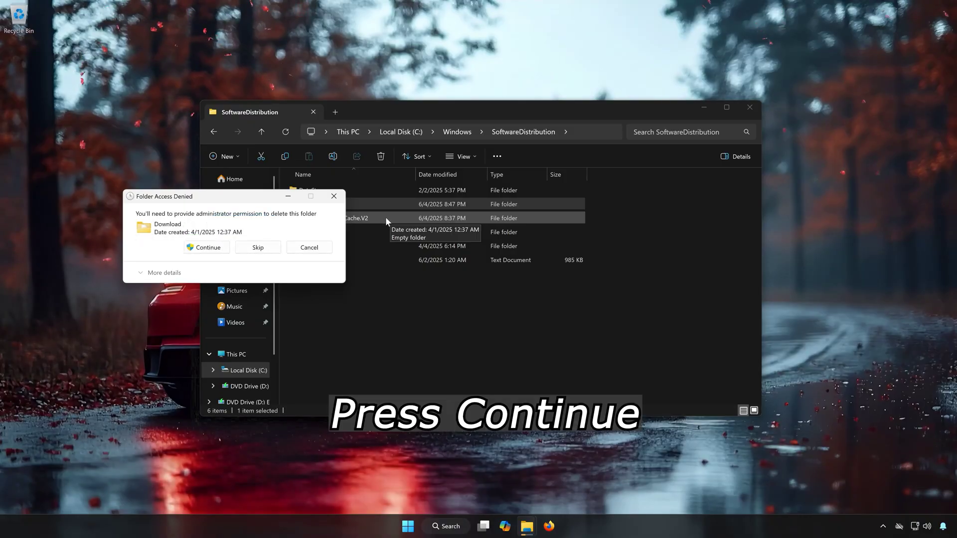
click(204, 252)
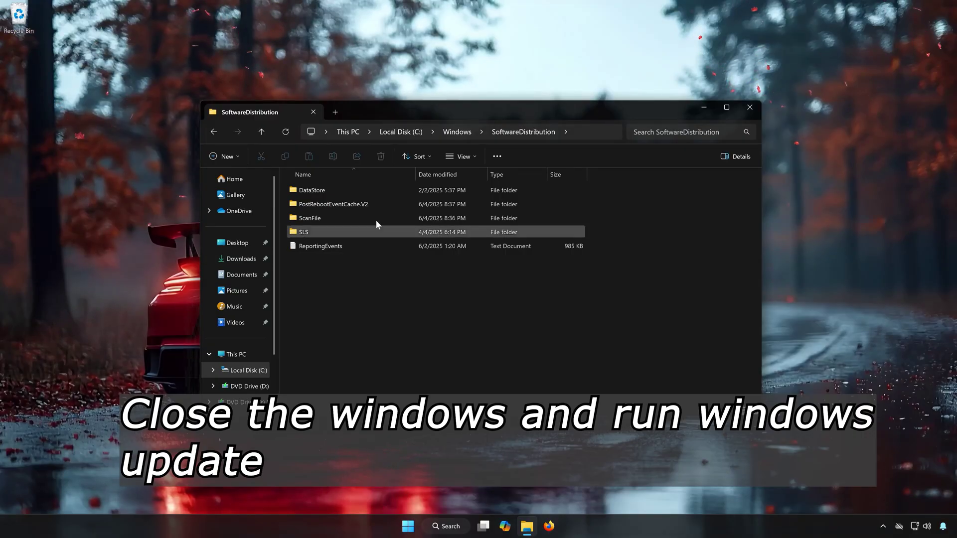
click(750, 108)
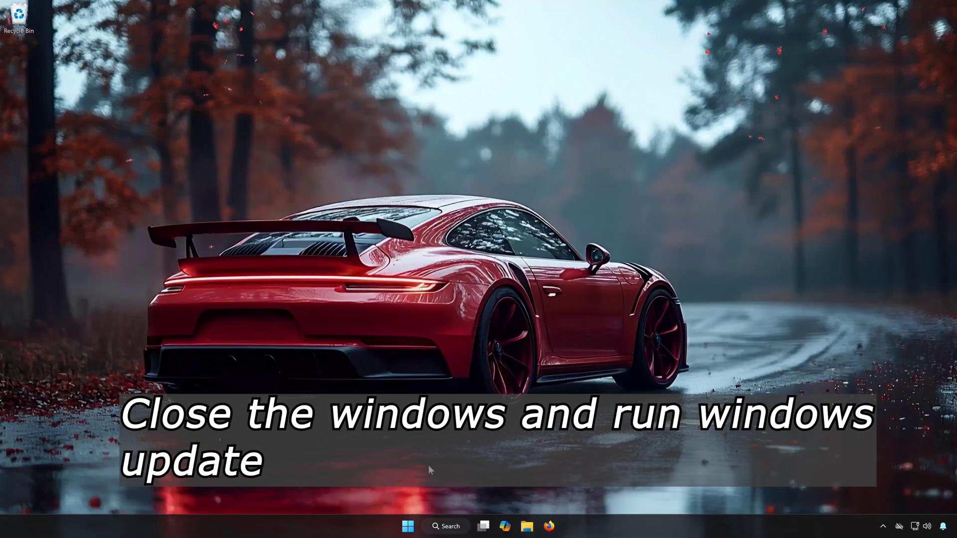
Open the Windows Update page in Settings and check for updates
click(410, 527)
click(597, 234)
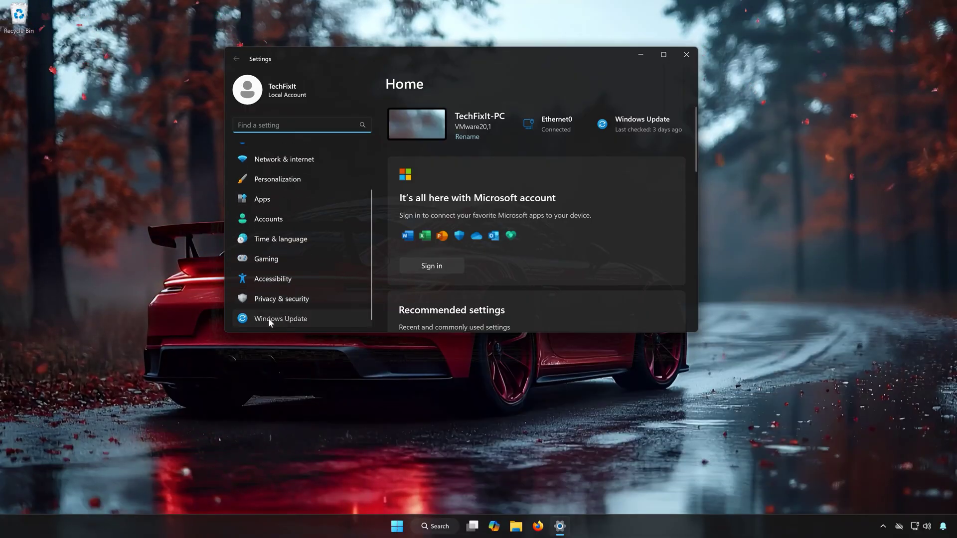
click(269, 318)
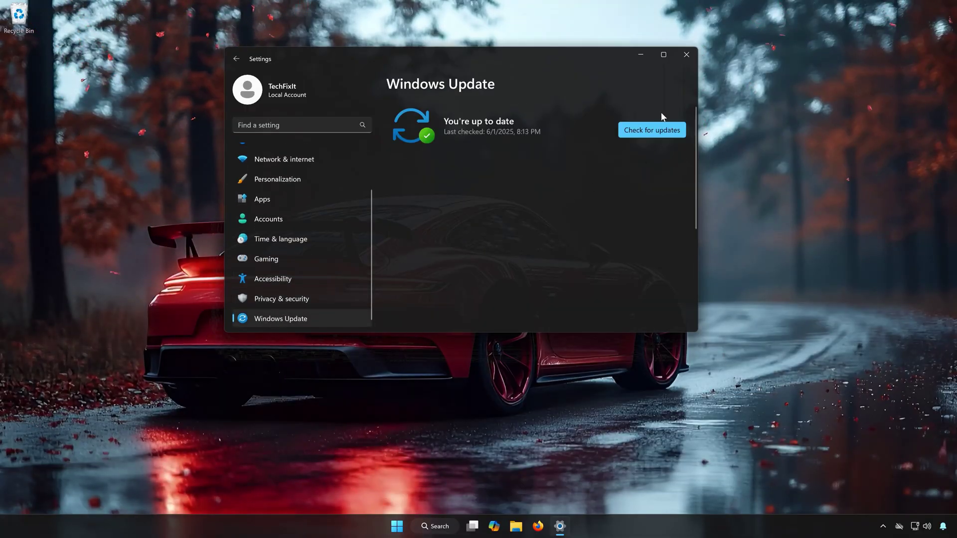
click(659, 131)
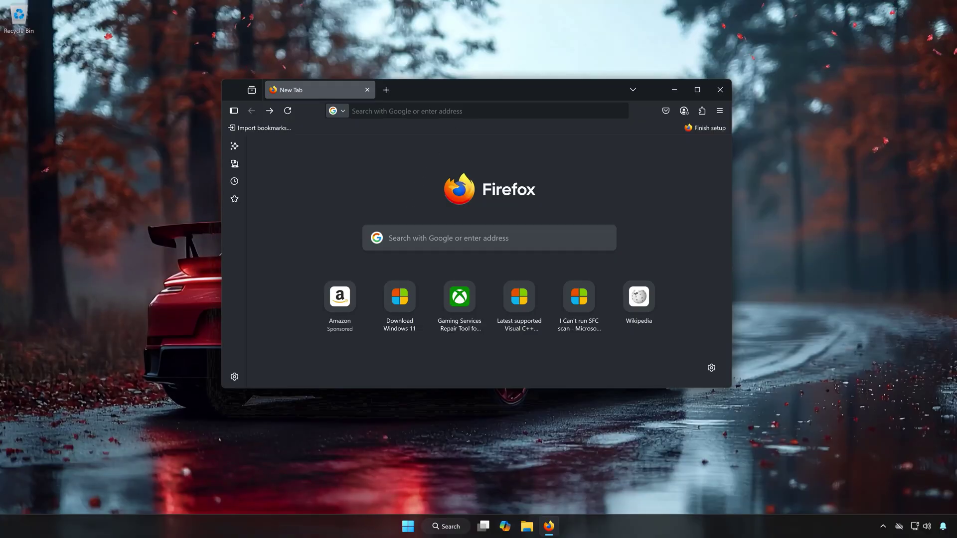
Load Microsoft's Download Windows 11 page in Firefox from the copied link, download the Windows 11 media creation tool and close the browser
right_click(459, 111)
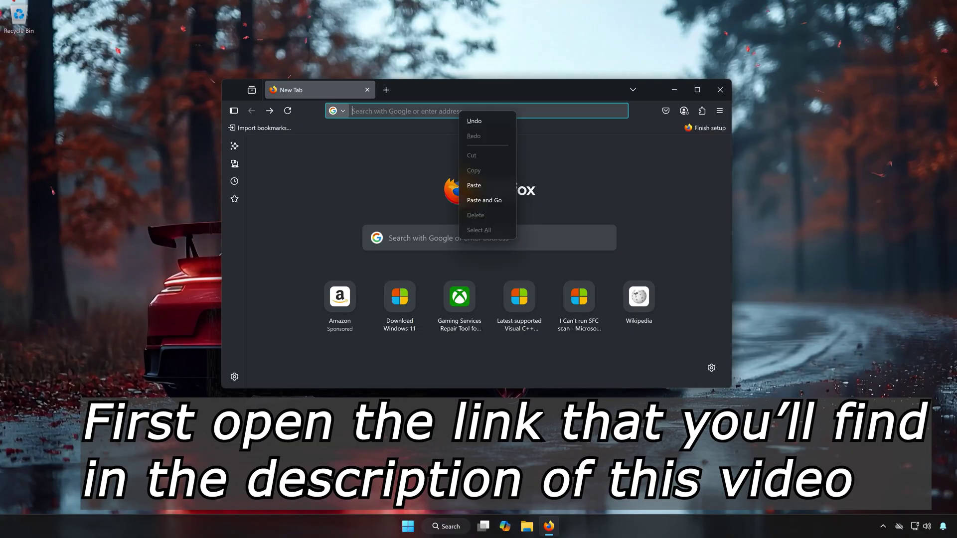
click(489, 199)
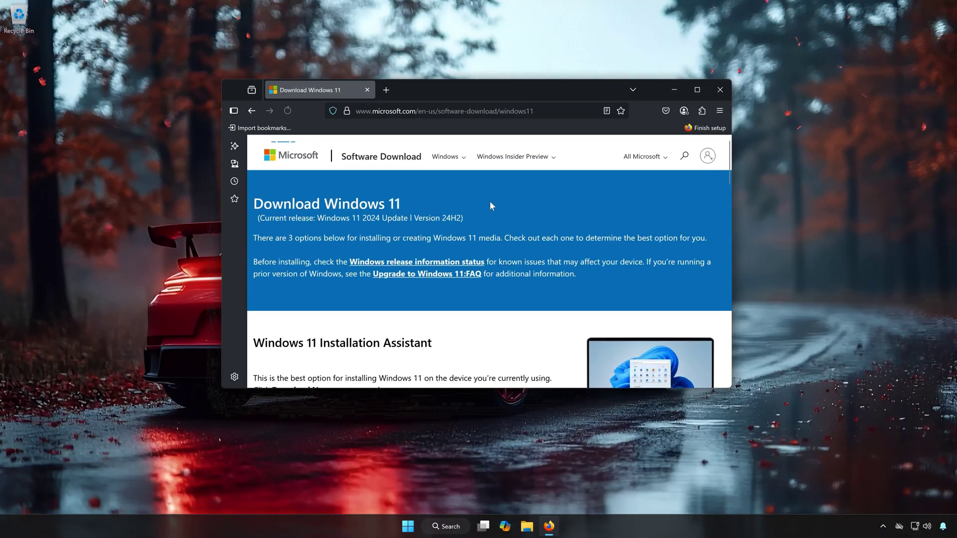
scroll(491, 206, down, 7)
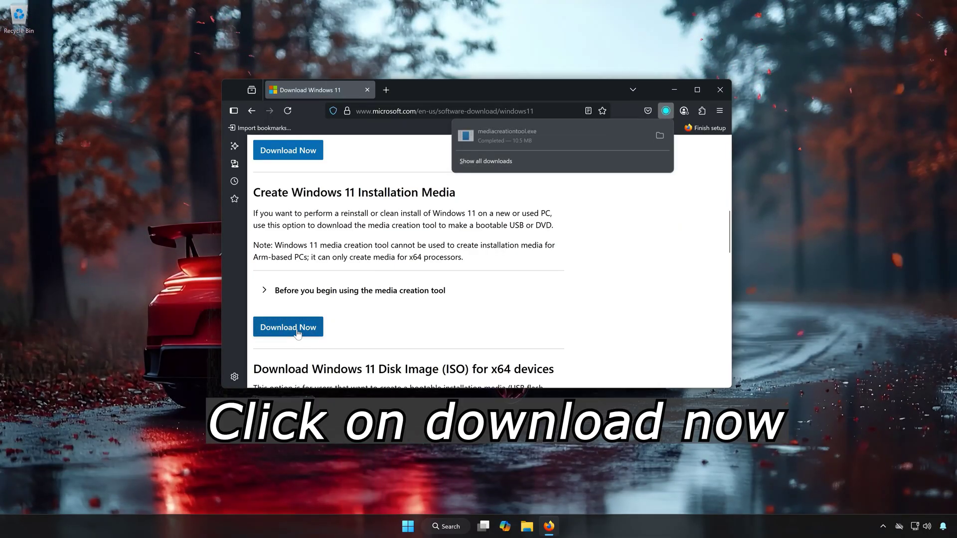
click(719, 89)
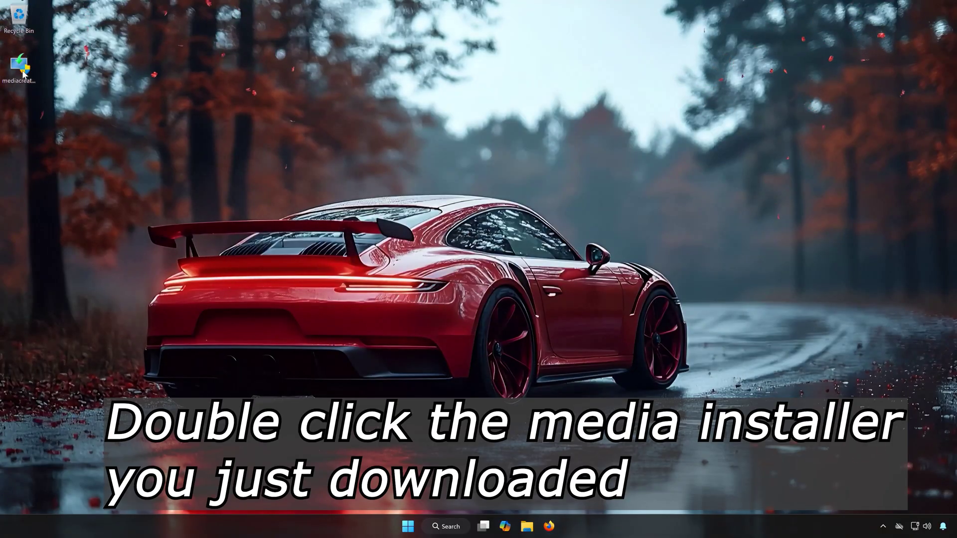
Run the downloaded mediacreationtool with administrator permission and accept its license terms
double_click(23, 74)
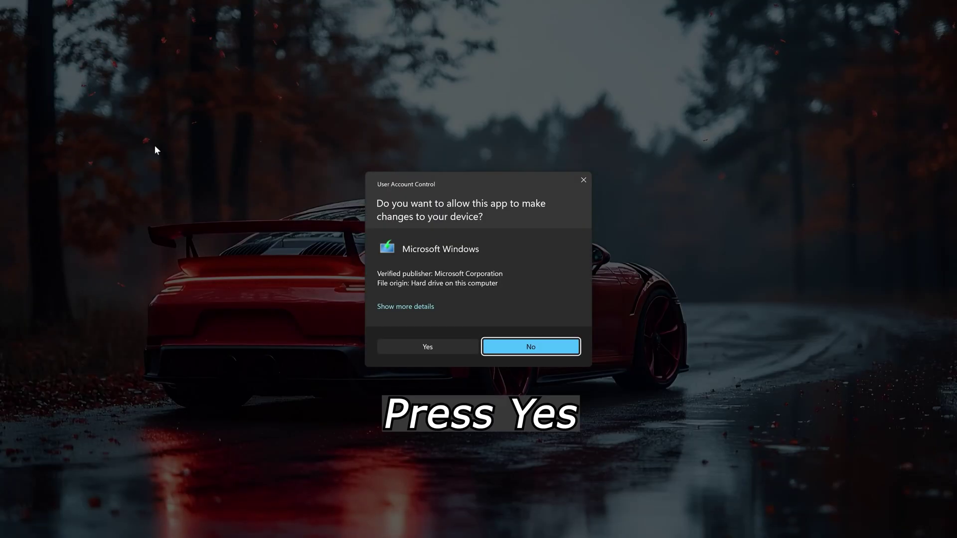
click(430, 348)
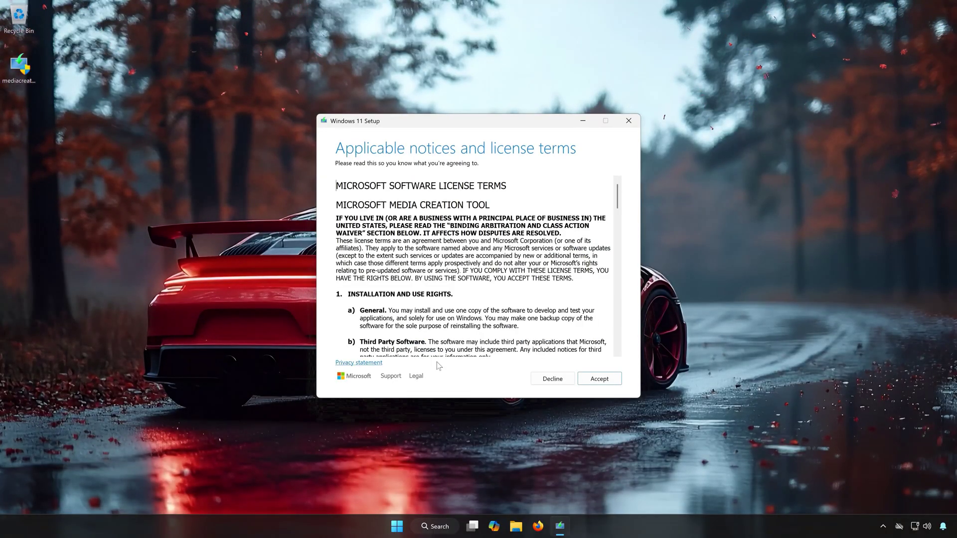
click(605, 381)
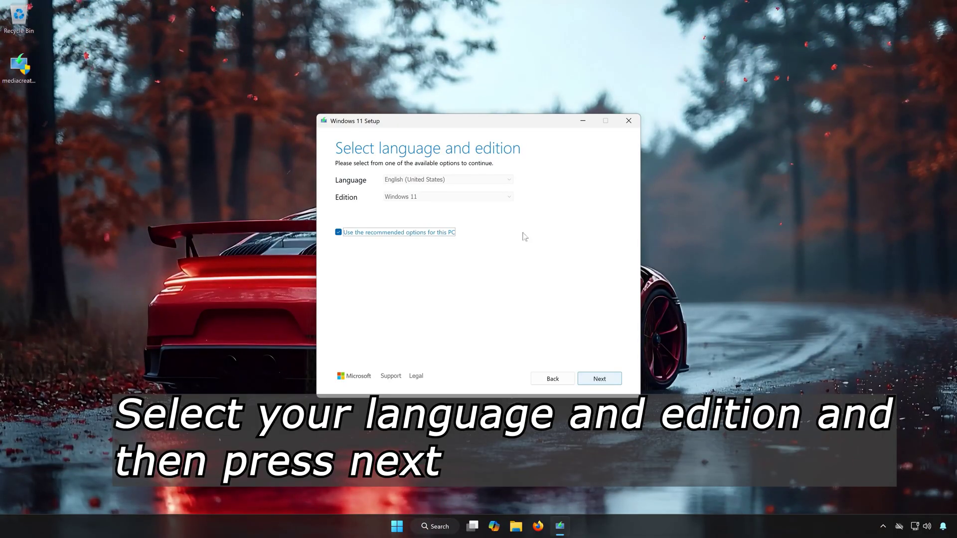
Keep the recommended language and edition, create an ISO file named Windows 11 on the Desktop and finish the media creation wizard
click(603, 385)
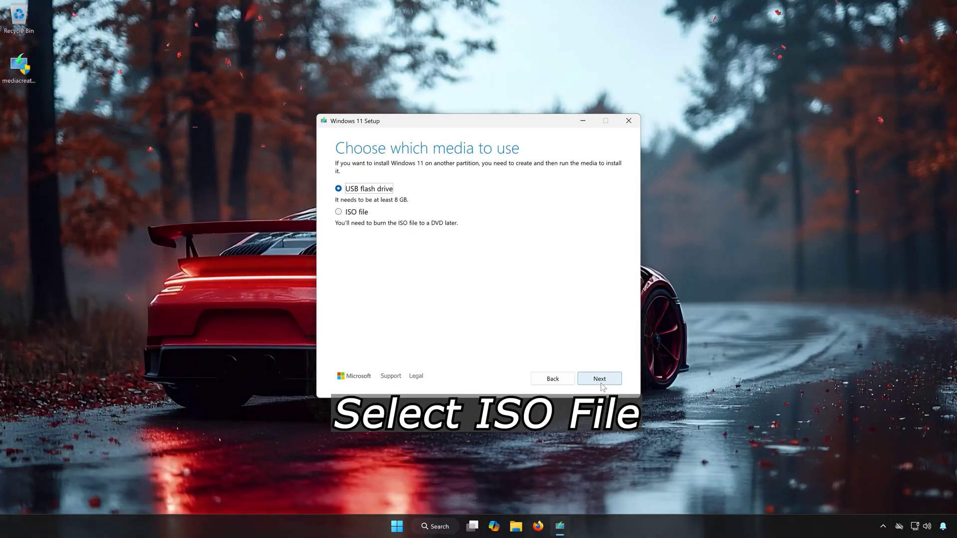
click(340, 214)
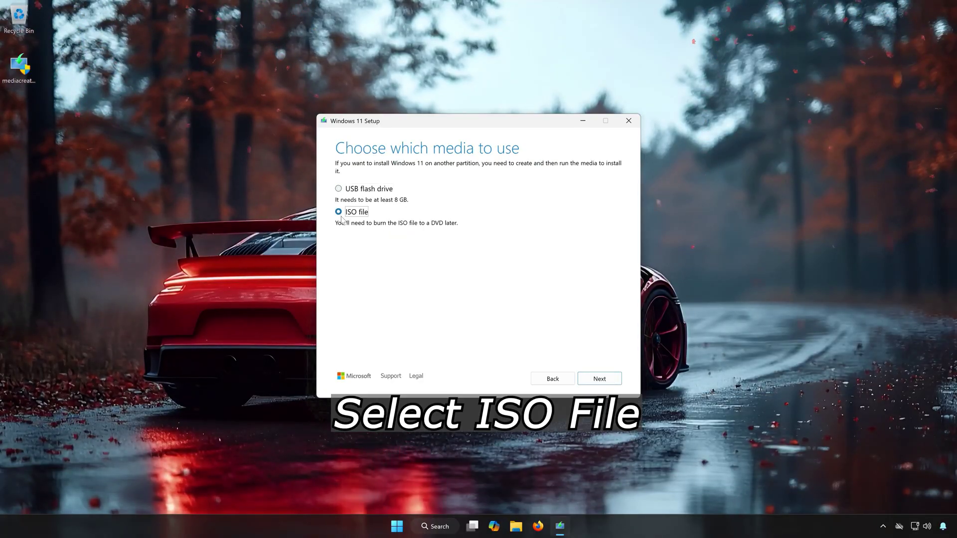
click(601, 381)
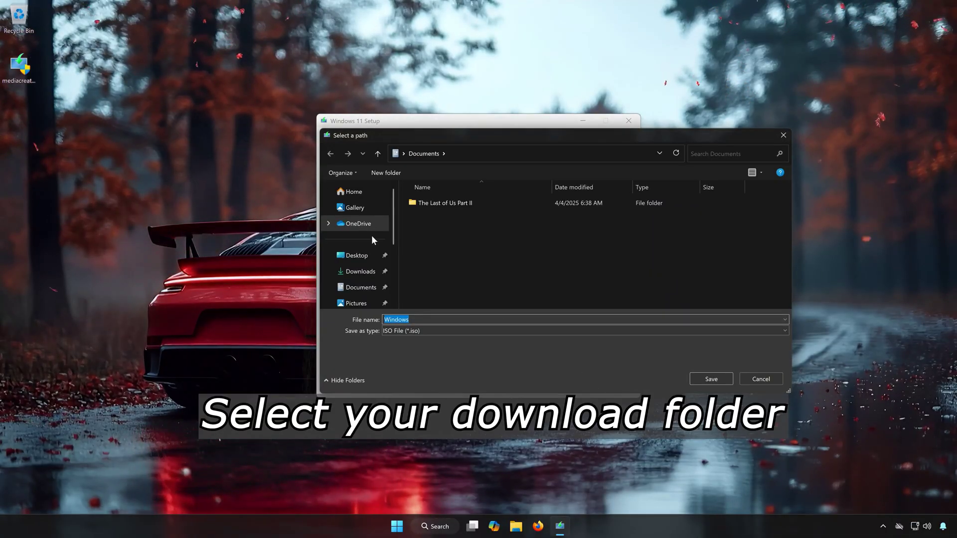
click(352, 255)
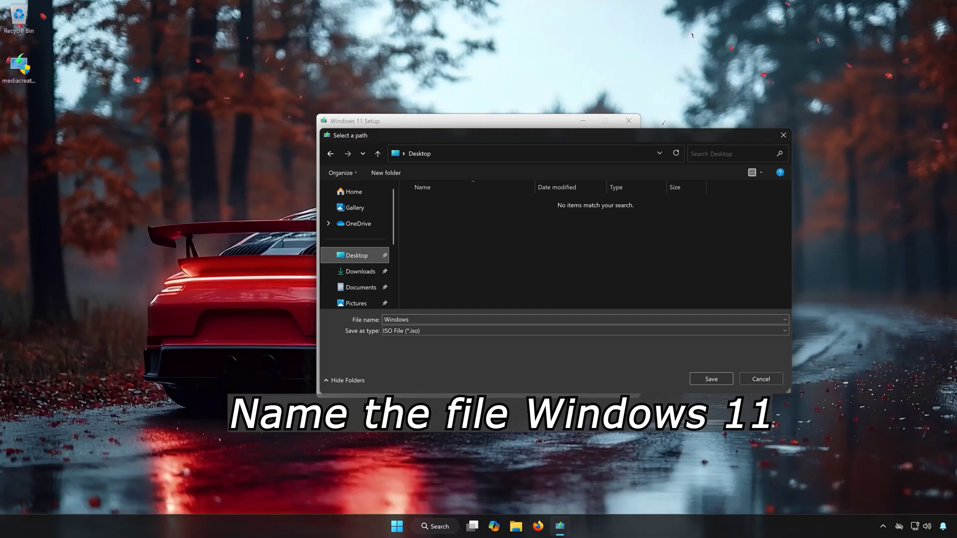
click(716, 378)
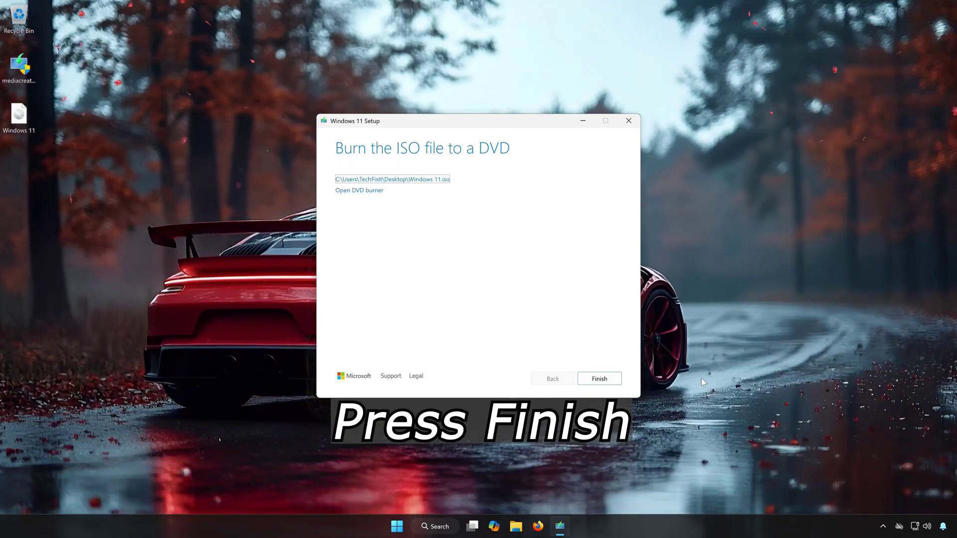
click(594, 380)
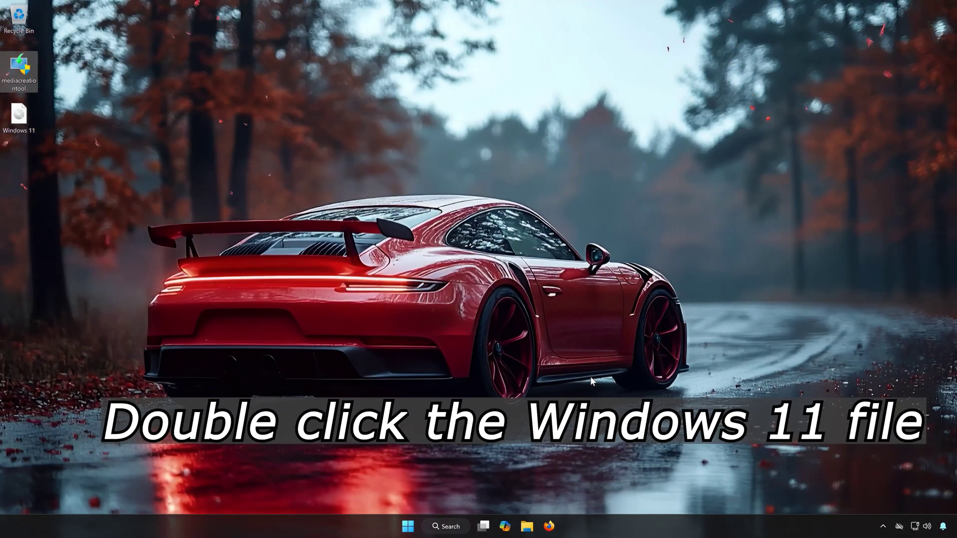
Mount the Windows 11 ISO from the desktop, run its setup application with administrator permission and close the drive's window
double_click(23, 119)
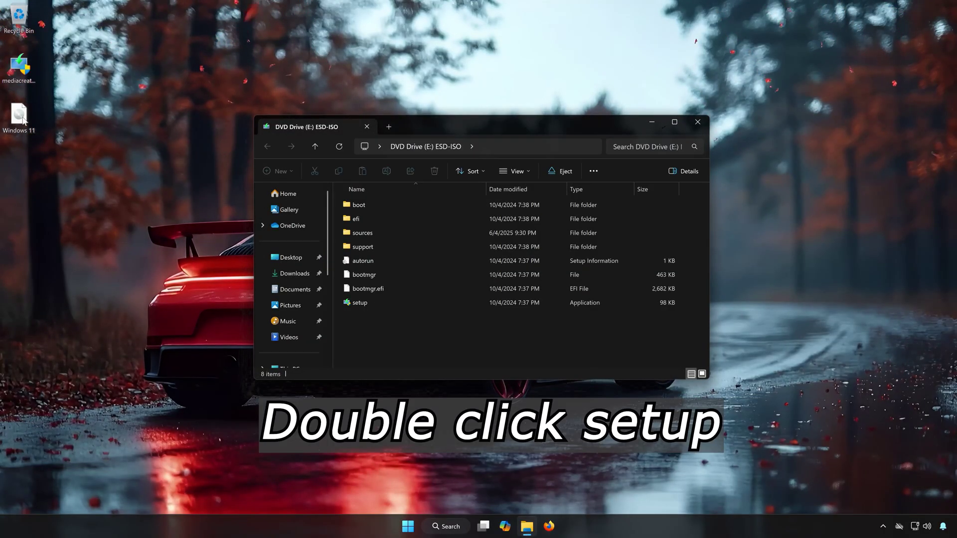
double_click(378, 306)
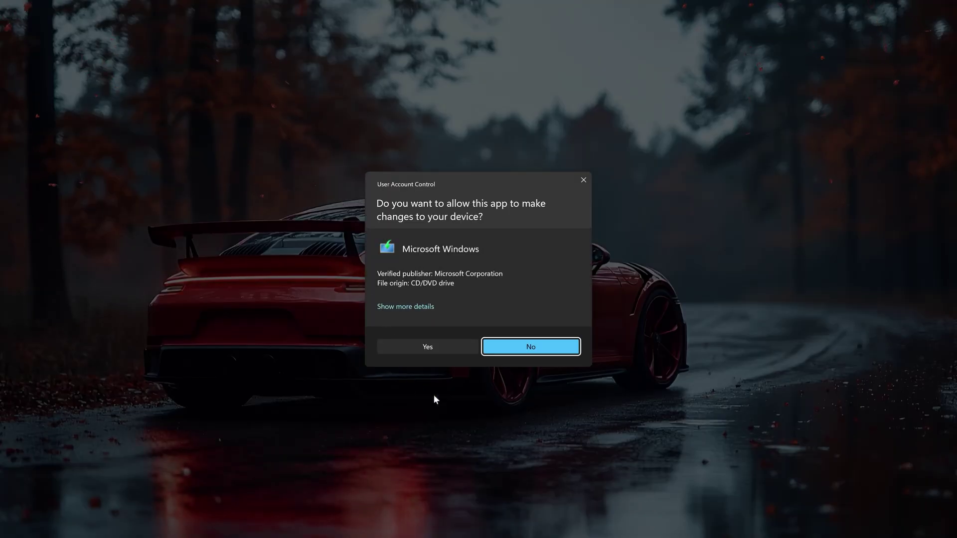
click(433, 345)
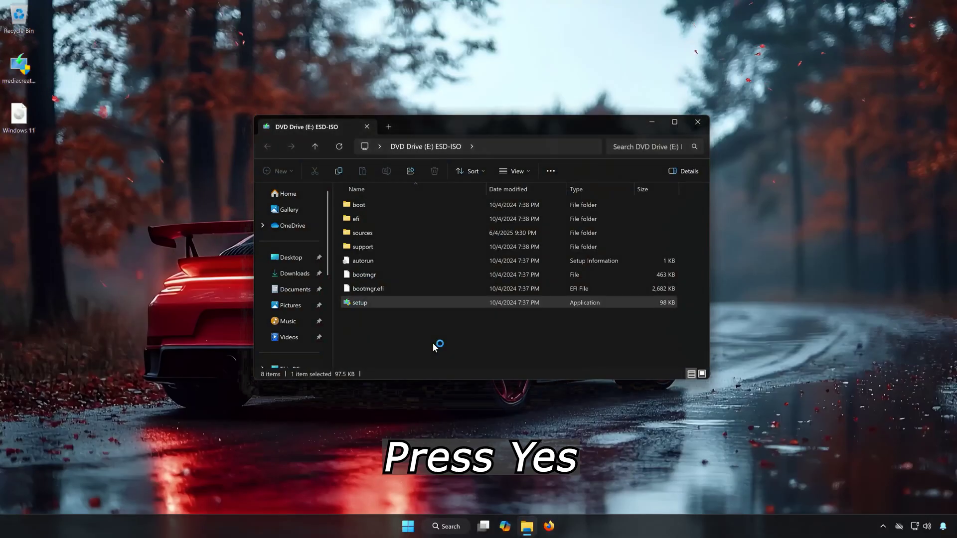
click(699, 122)
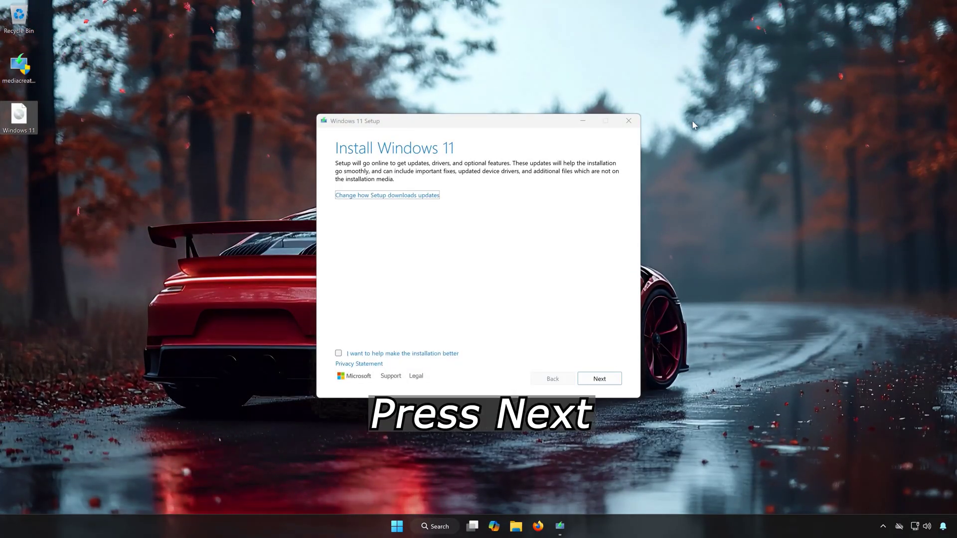
Accept the license terms in Windows 11 Setup and start installing Windows 11 Pro, keeping personal files and apps
click(610, 380)
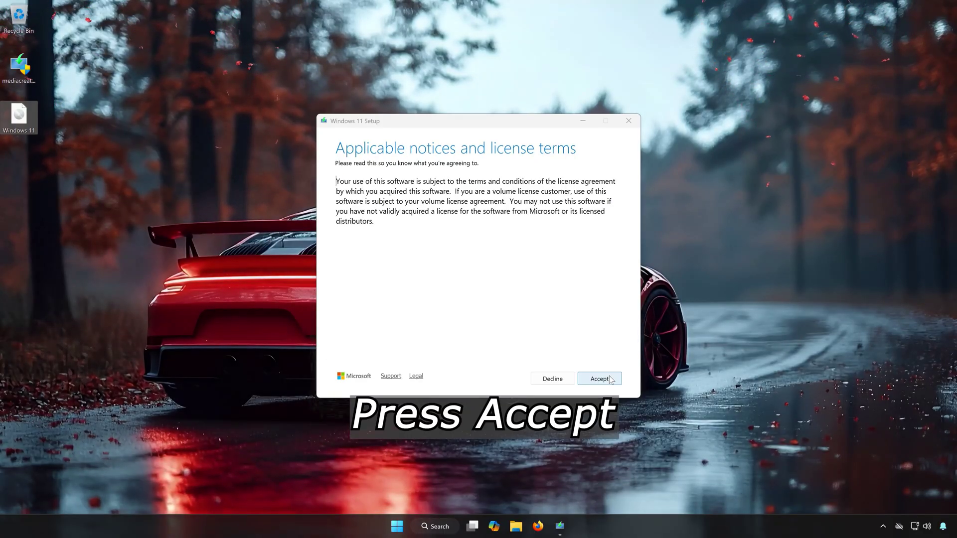
click(610, 379)
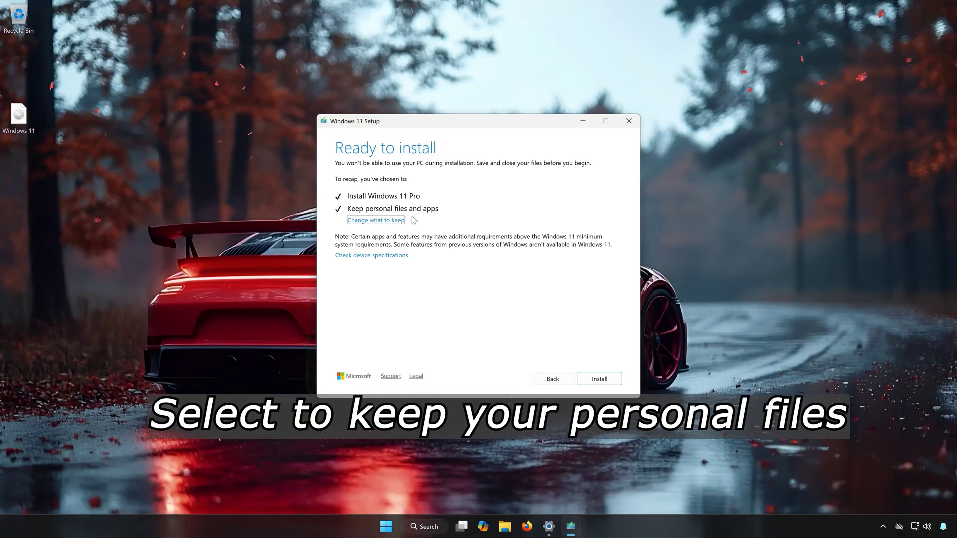
click(611, 380)
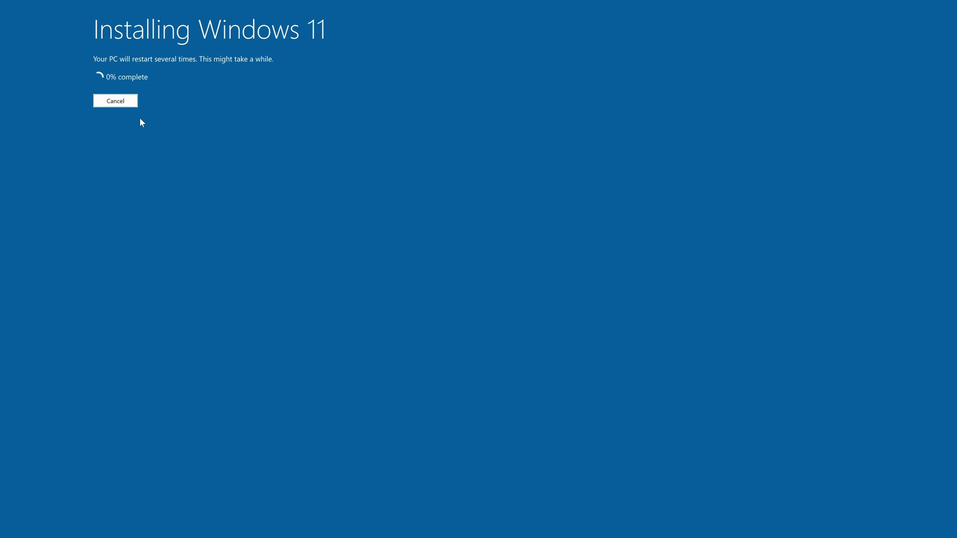
Cancel the running Windows 11 installation and confirm quitting setup
click(121, 104)
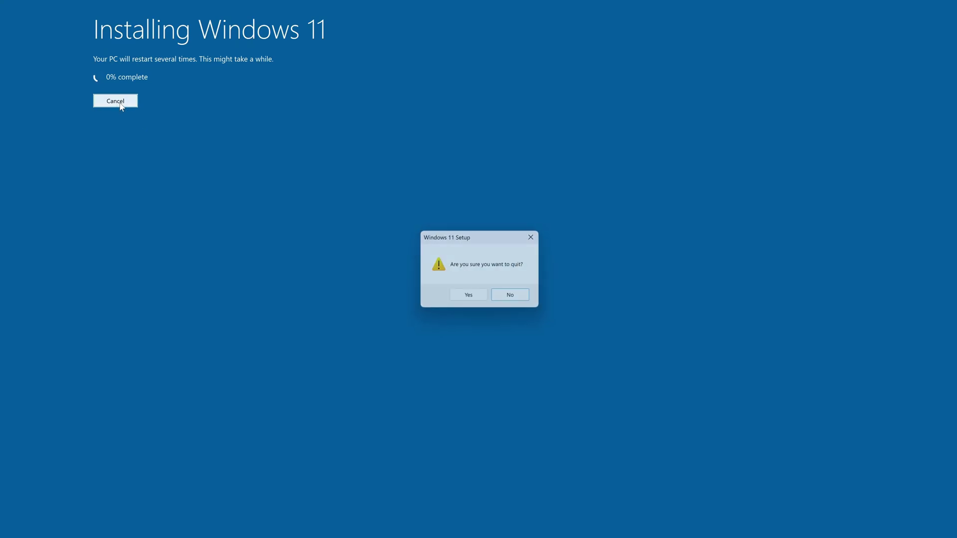
click(468, 298)
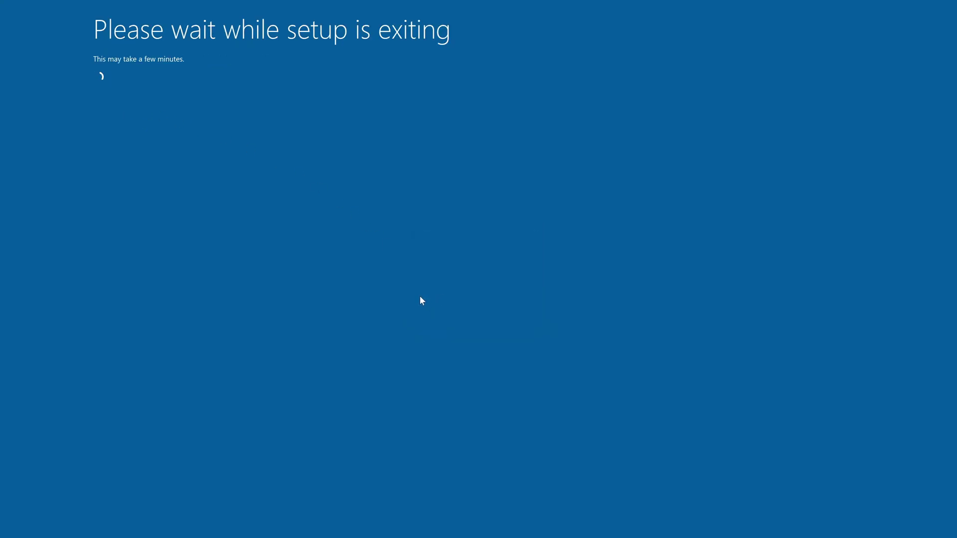